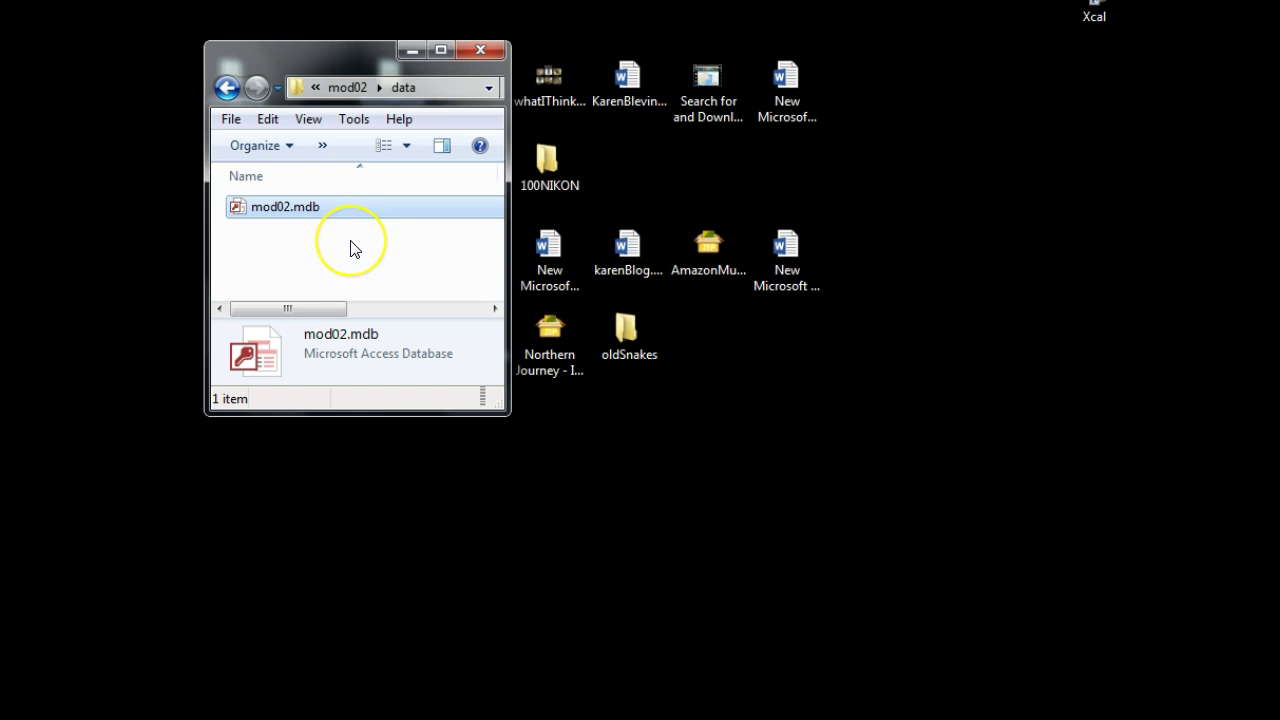
Open the mod02.mdb database from the data folder in Microsoft Access
left_click(308, 215)
left_click(300, 212)
left_click(322, 243)
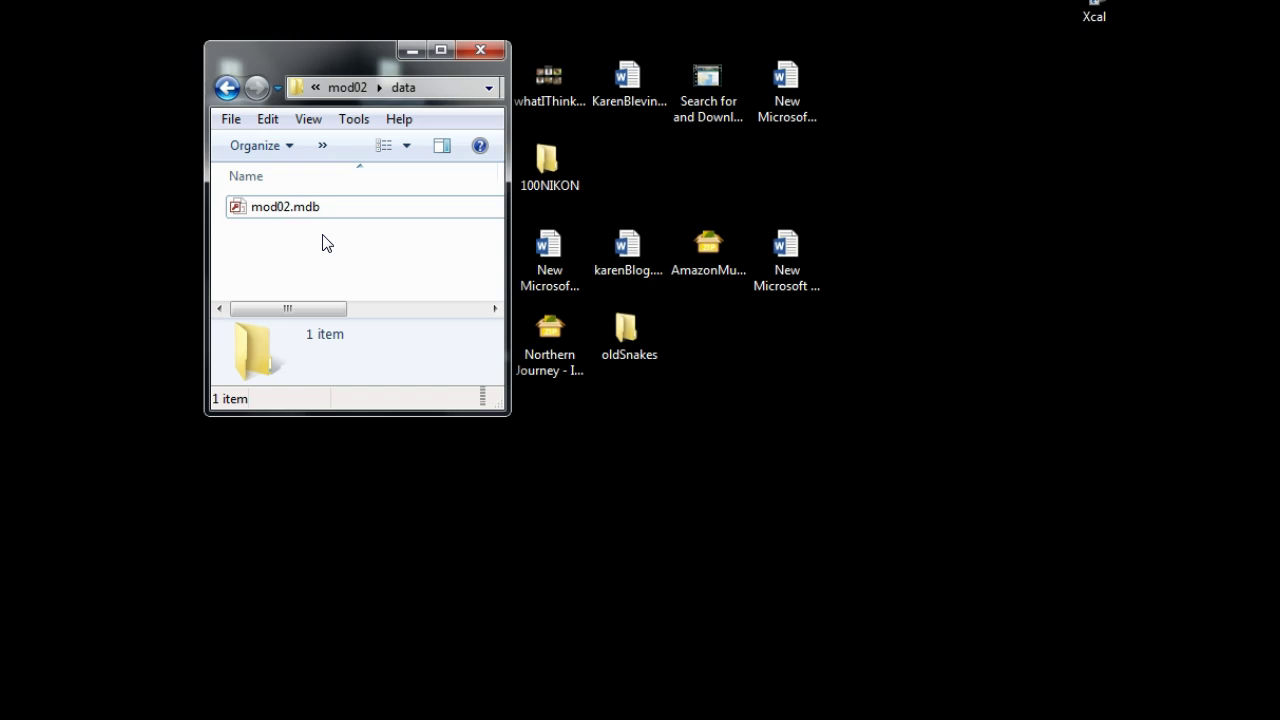
left_click(271, 215)
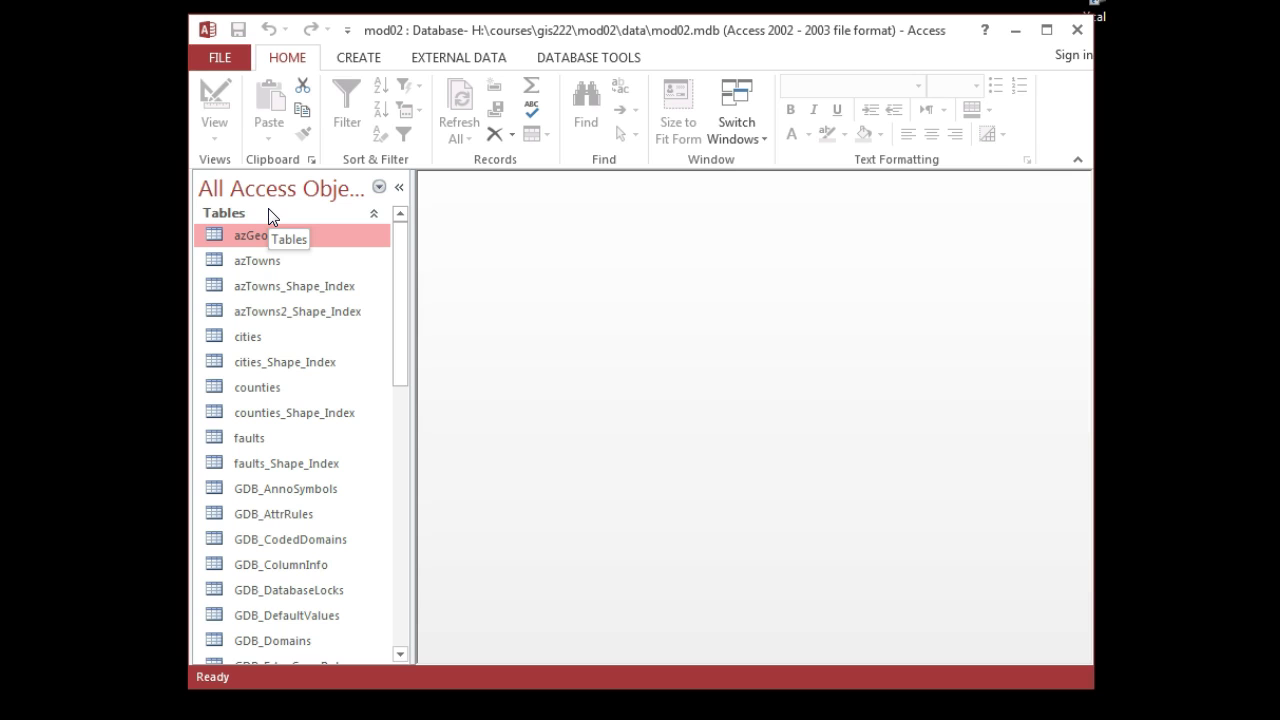
Examine the category and group filter options available for listing the database objects
left_click(381, 188)
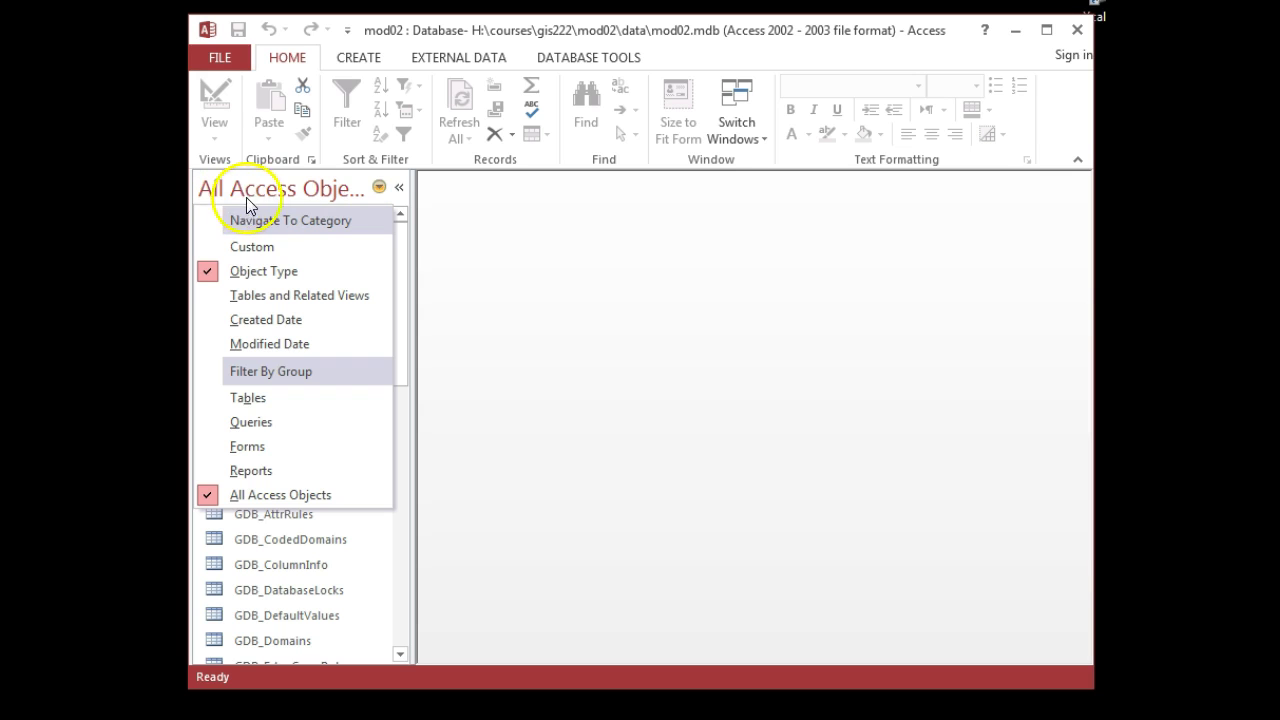
left_click(281, 335)
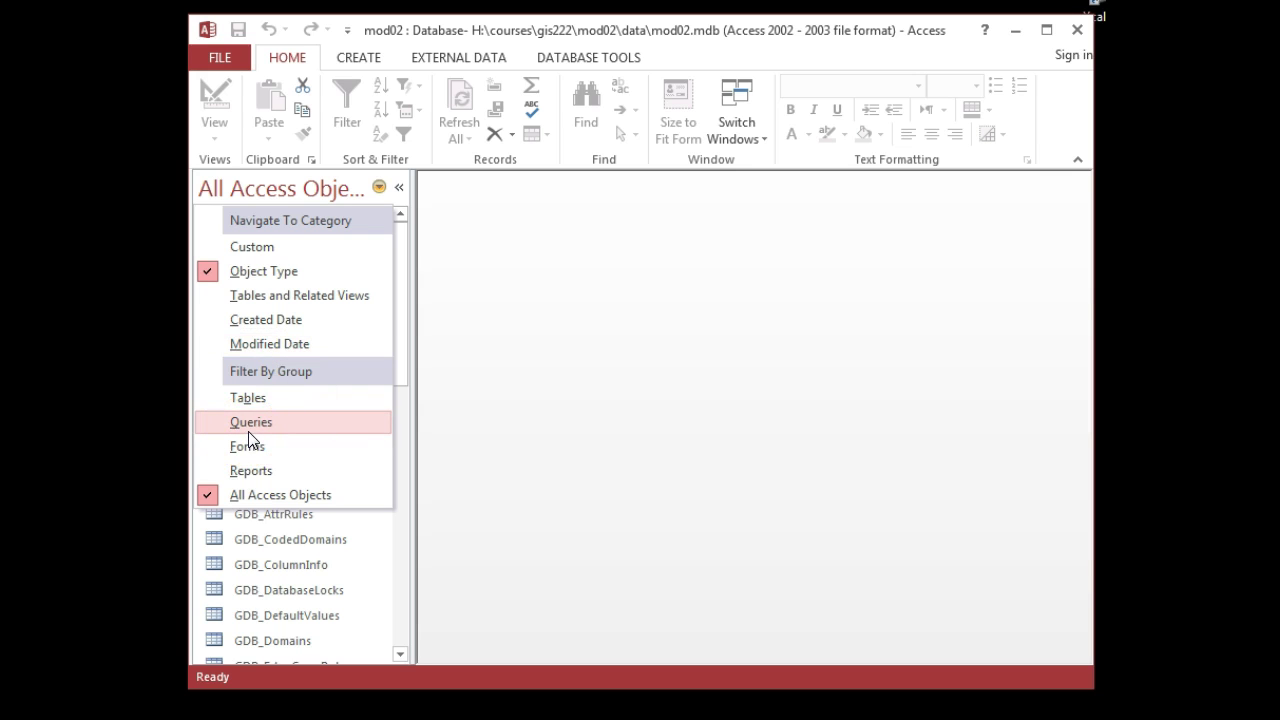
left_click(384, 193)
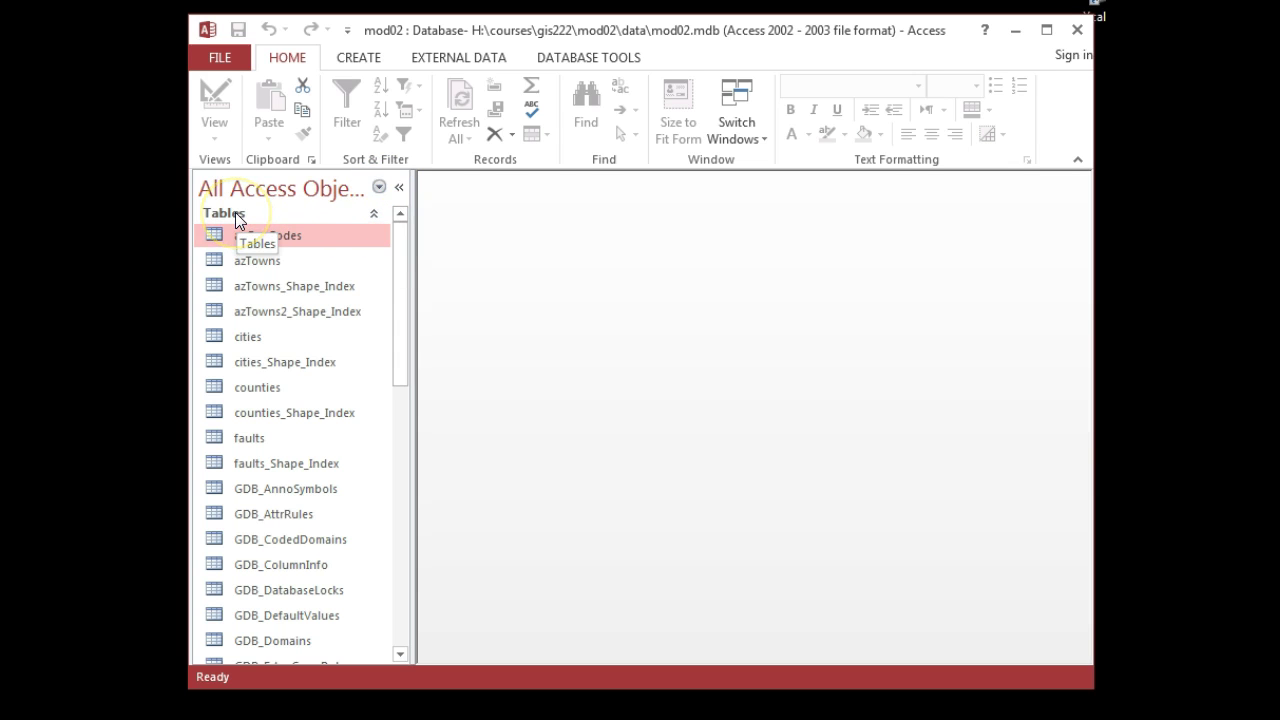
Look through the database's list of tables, including the shape index and GDB tables, and return to its start
mouse_move(401, 240)
left_mouse_down()
mouse_move(398, 542)
mouse_move(403, 224)
left_mouse_up()
left_click(393, 264)
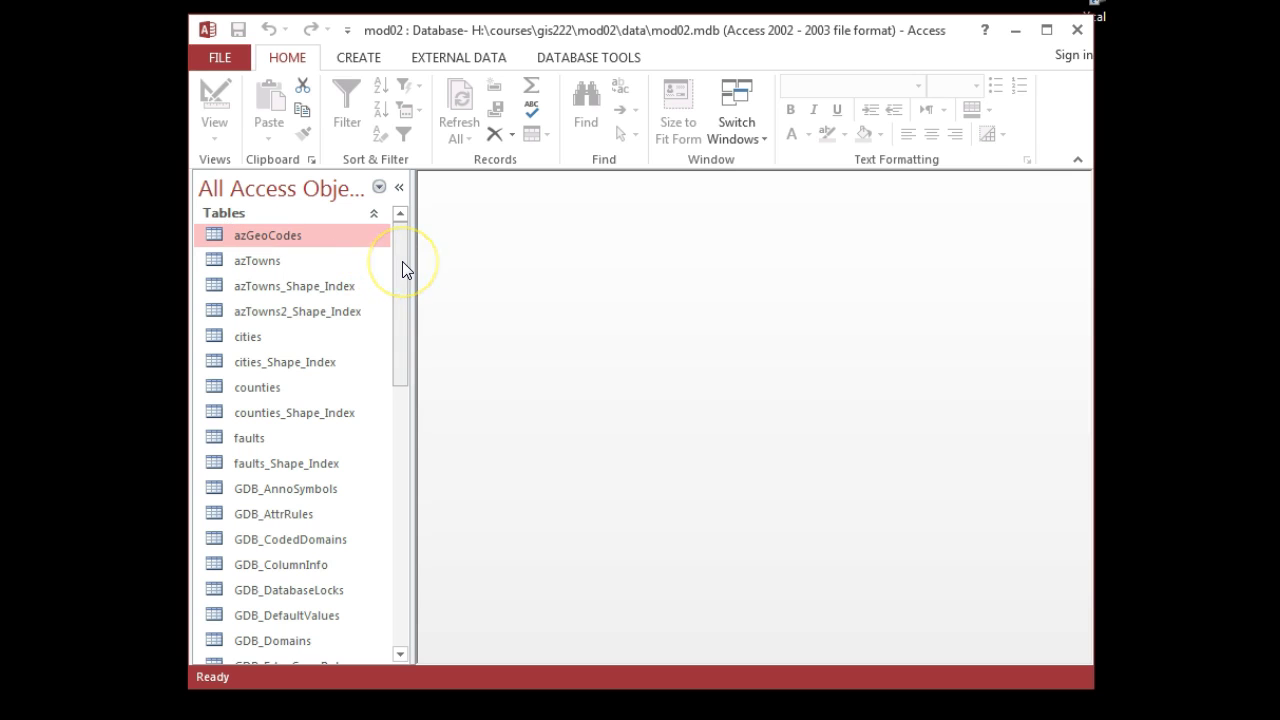
left_click(286, 234)
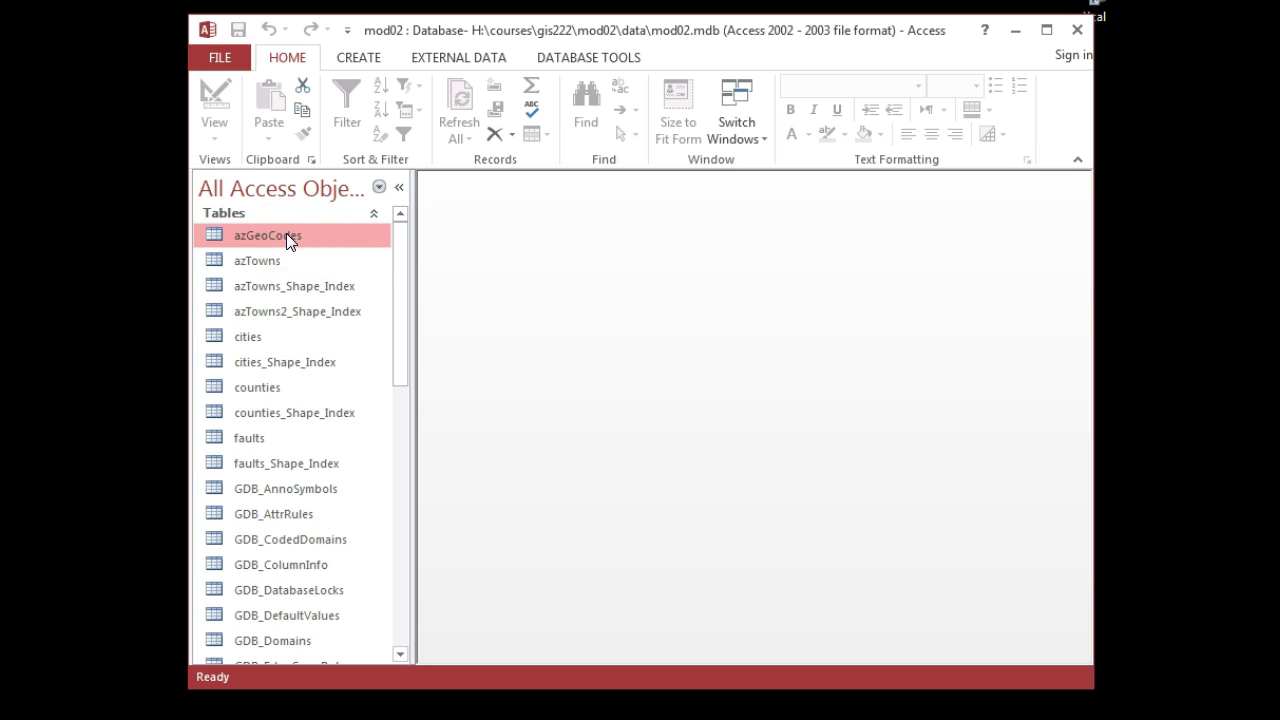
left_click(303, 289)
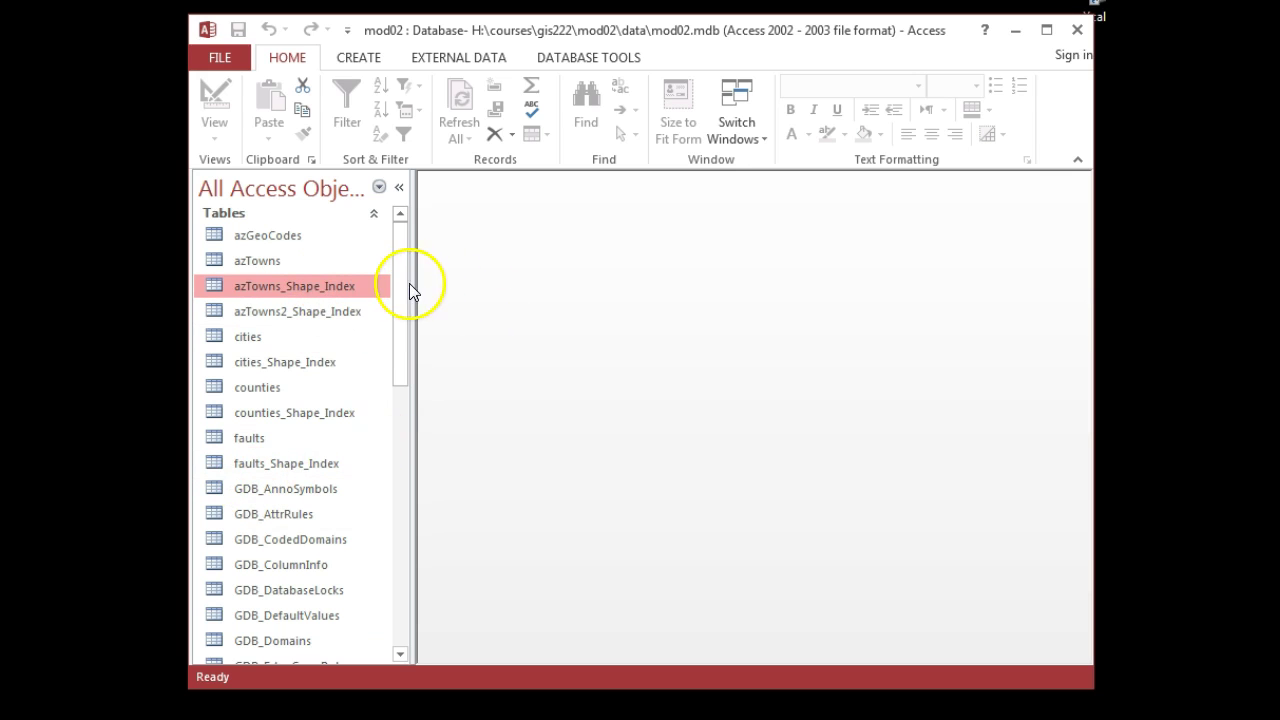
left_click_drag(405, 288, 403, 318)
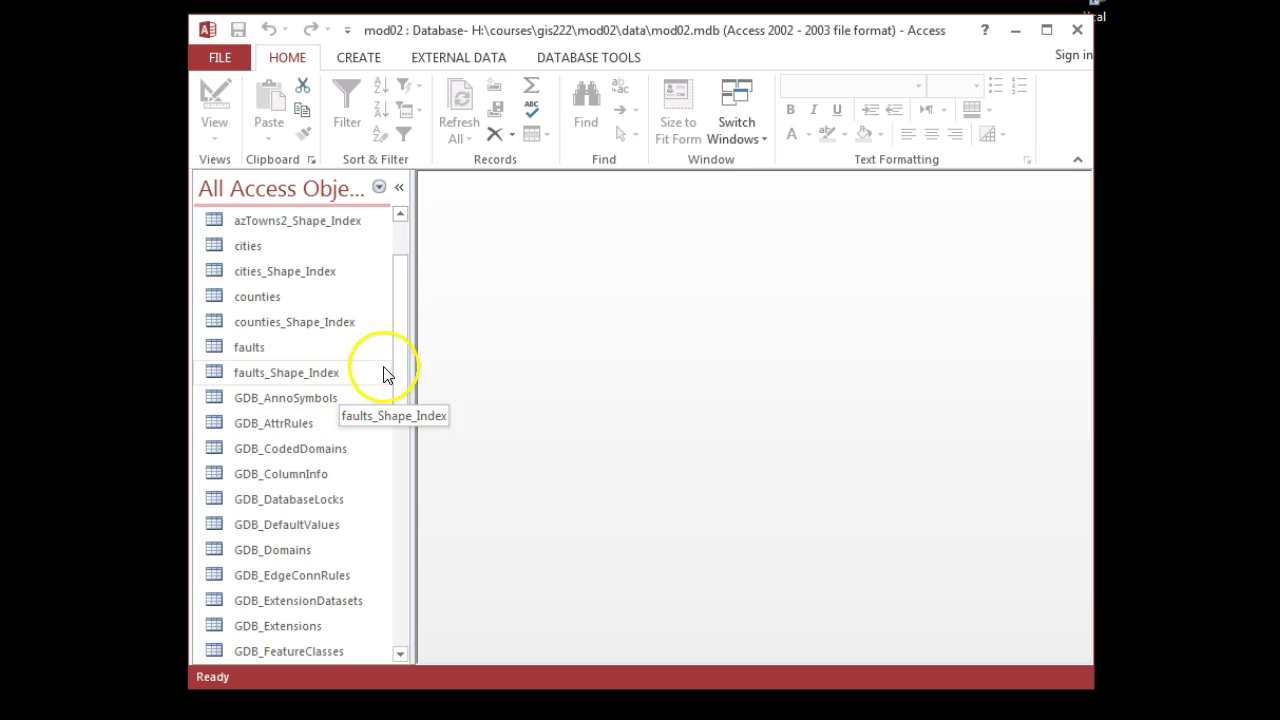
left_click_drag(400, 366, 398, 292)
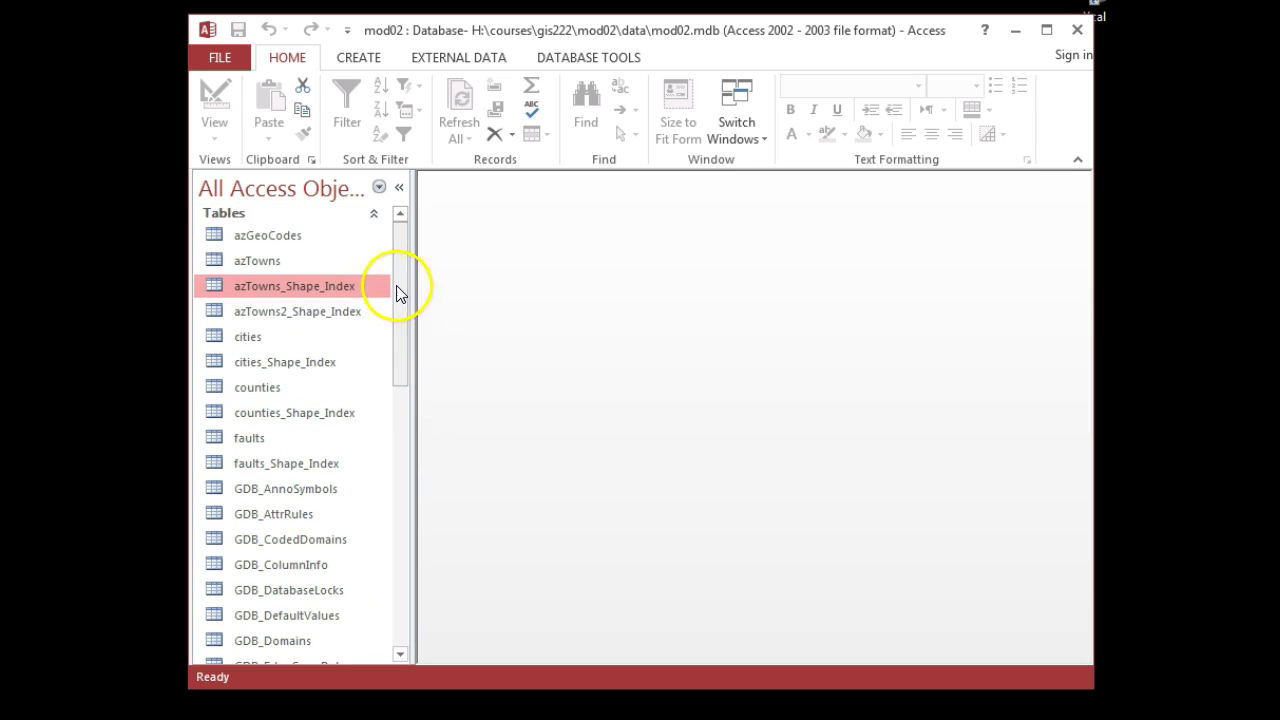
View the records of the azGeoCodes table in a datasheet and close it again
left_click(263, 238)
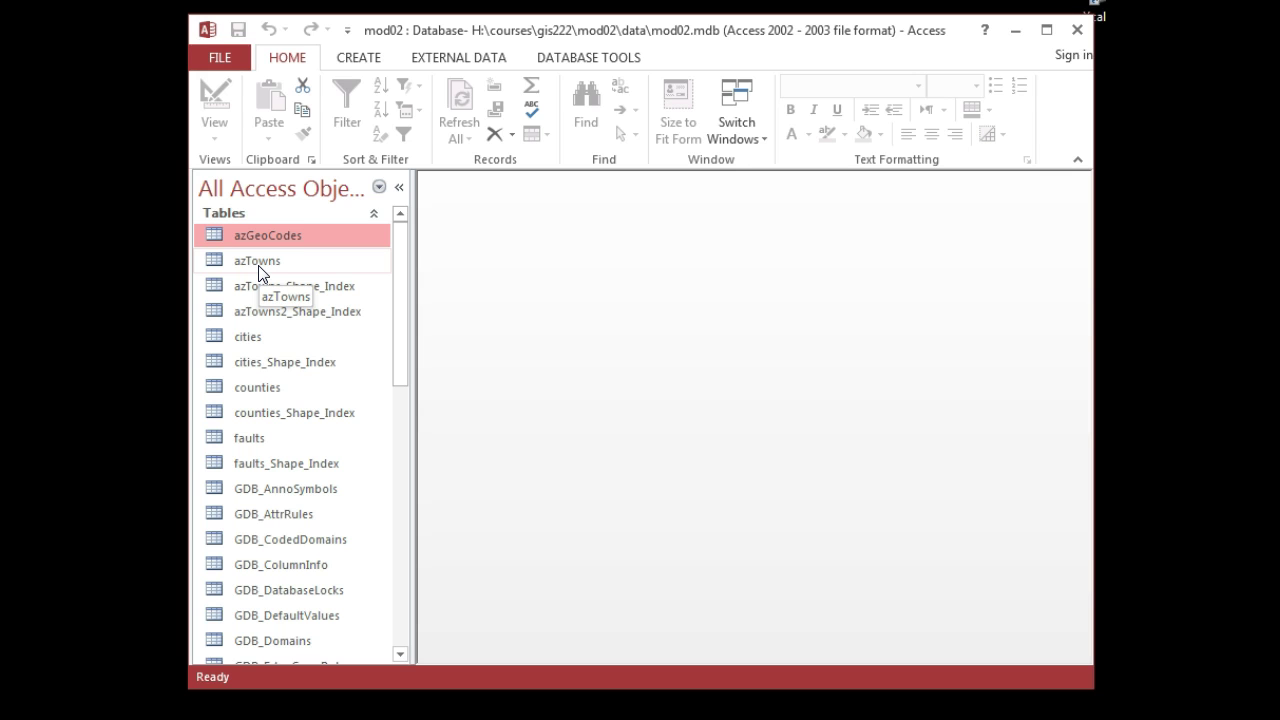
double_click(257, 240)
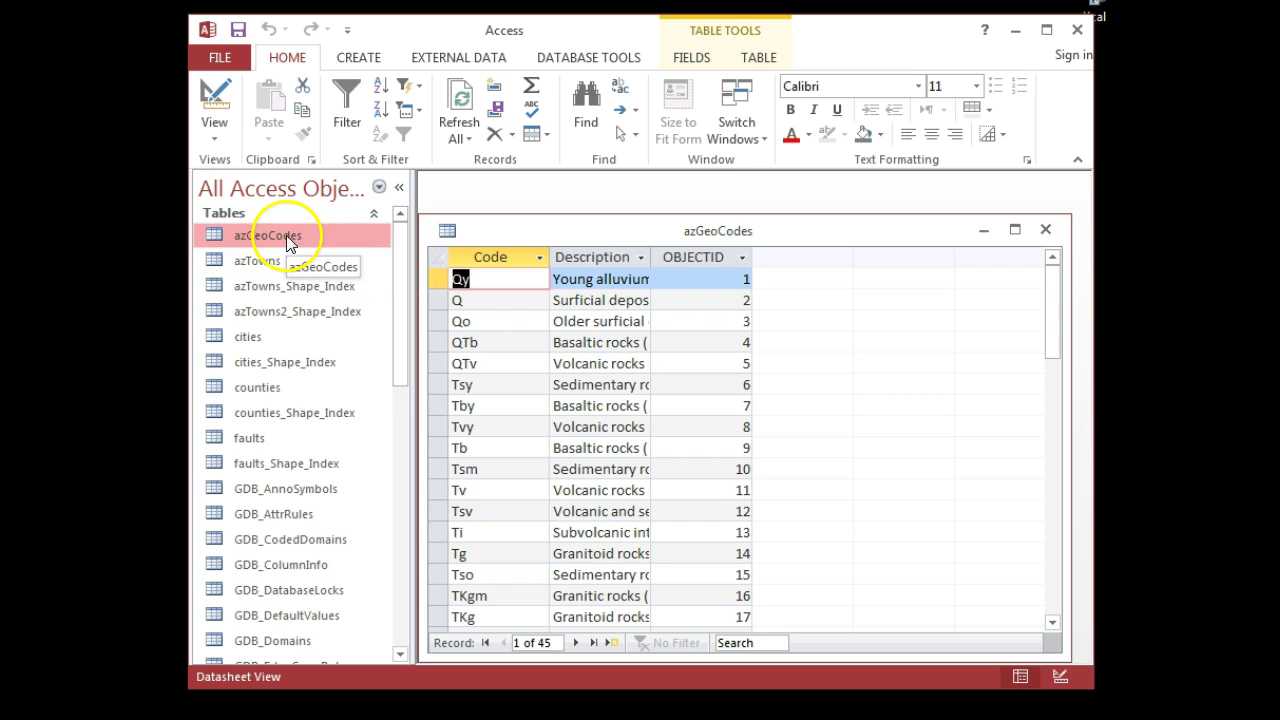
left_click(1045, 232)
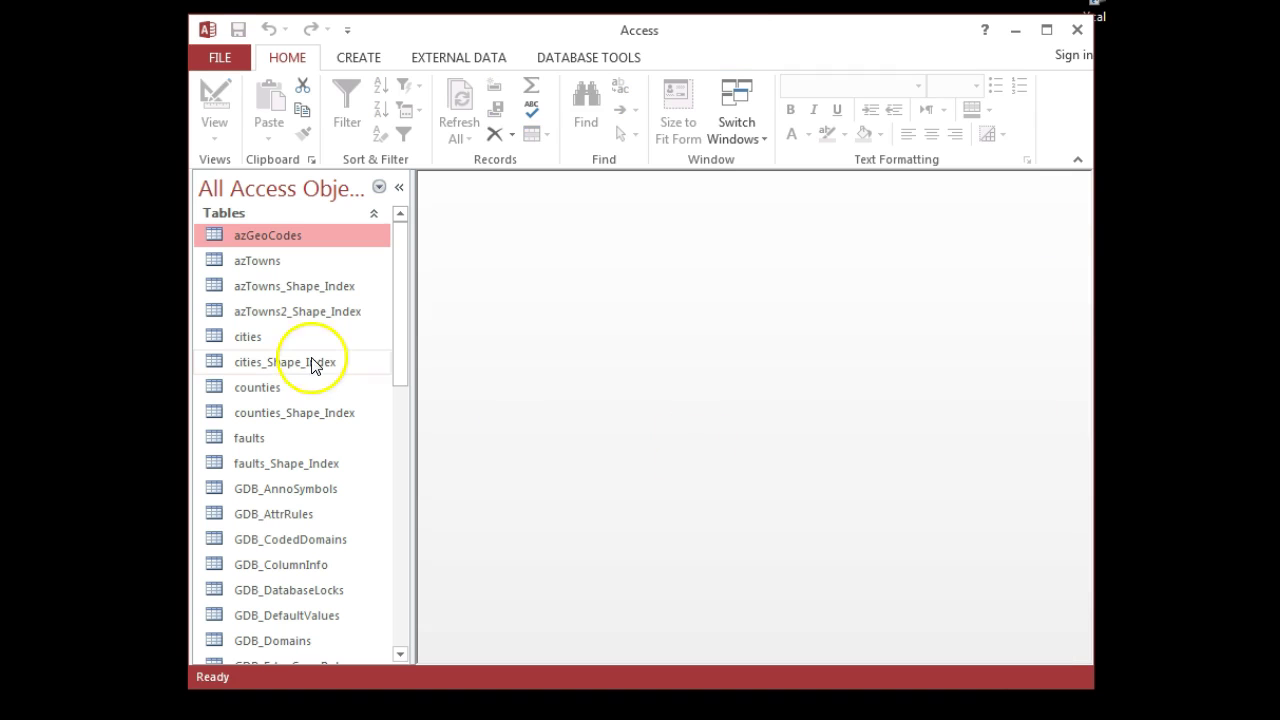
View the azTowns table's records and fields in a datasheet and close the table again
left_click(264, 259)
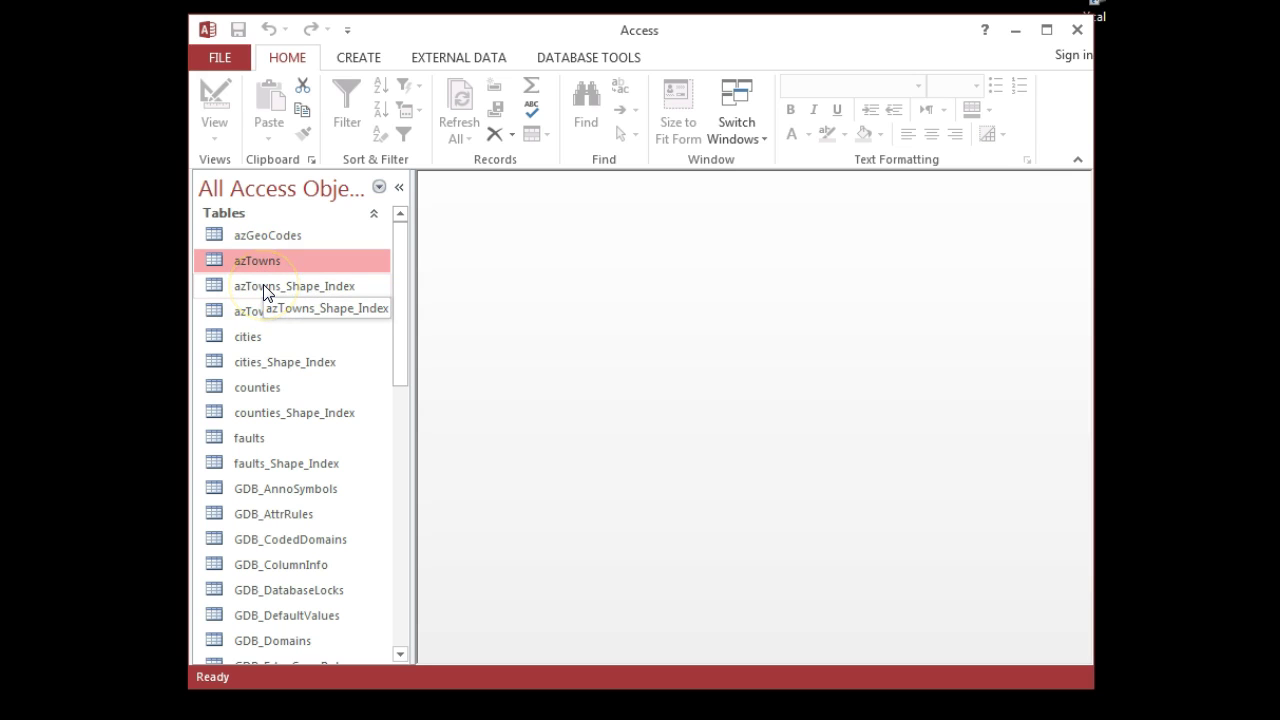
left_click(261, 270)
left_click(258, 286)
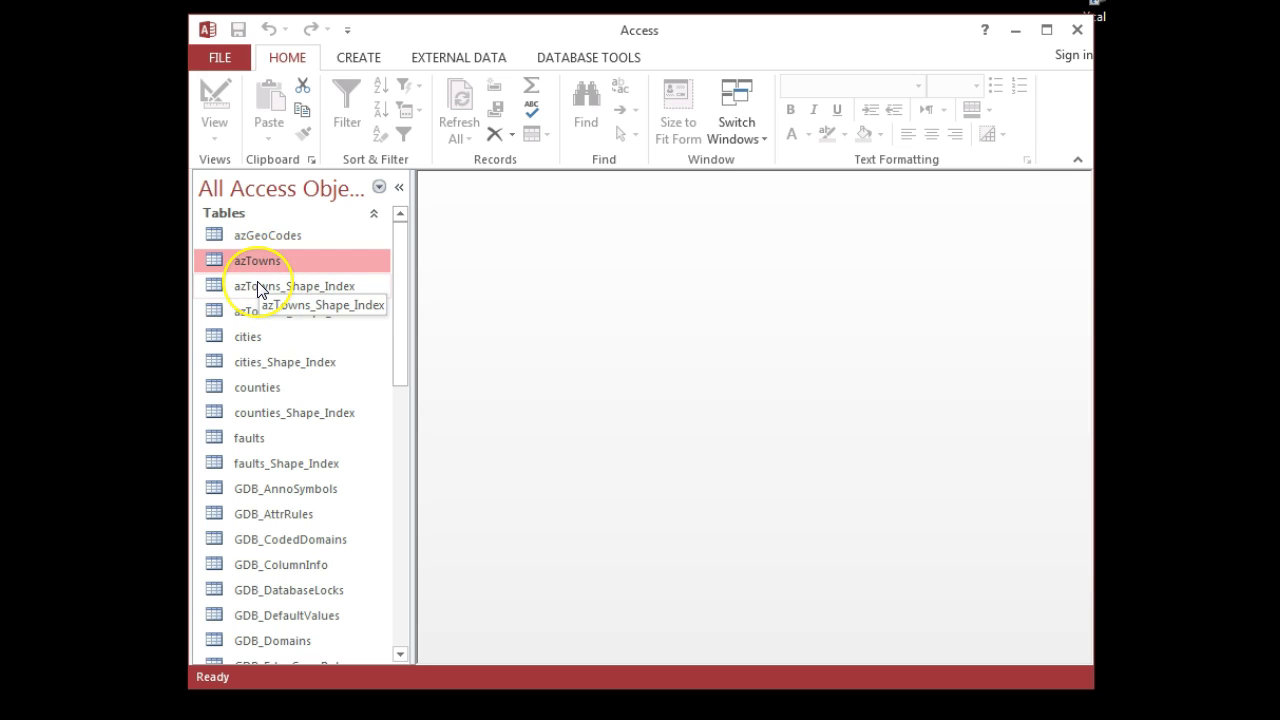
left_click(264, 235)
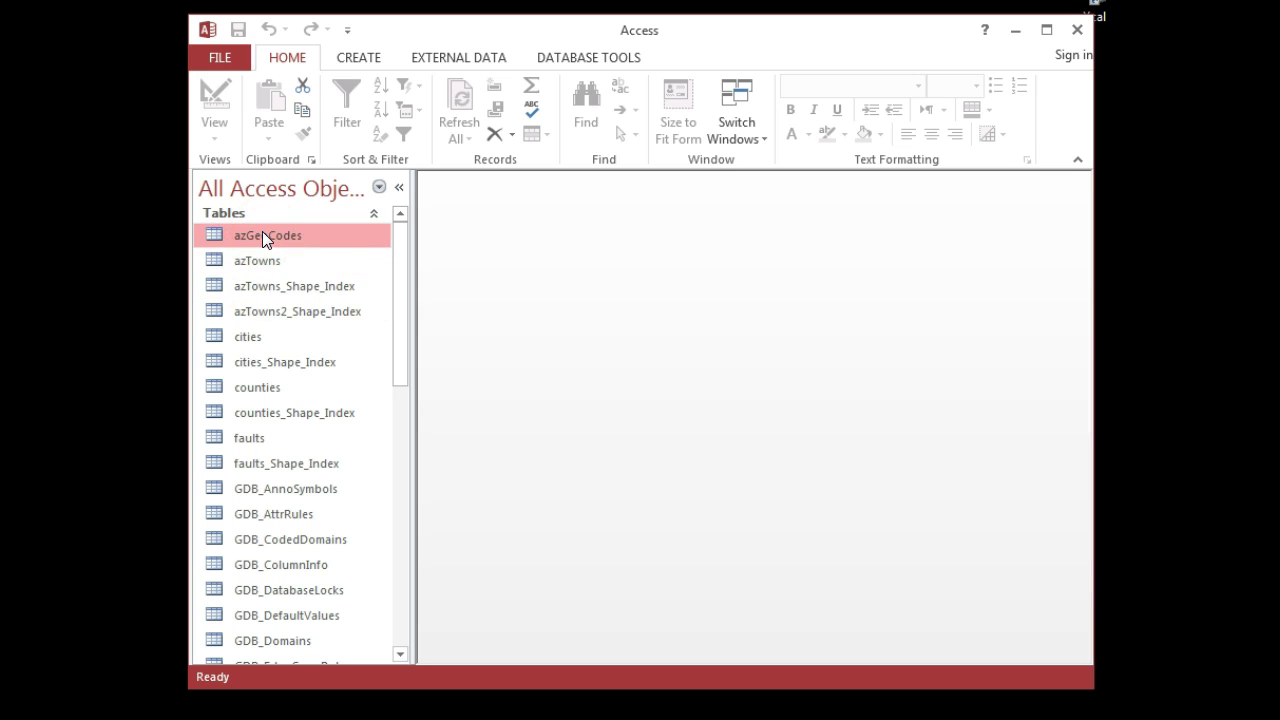
left_click(260, 259)
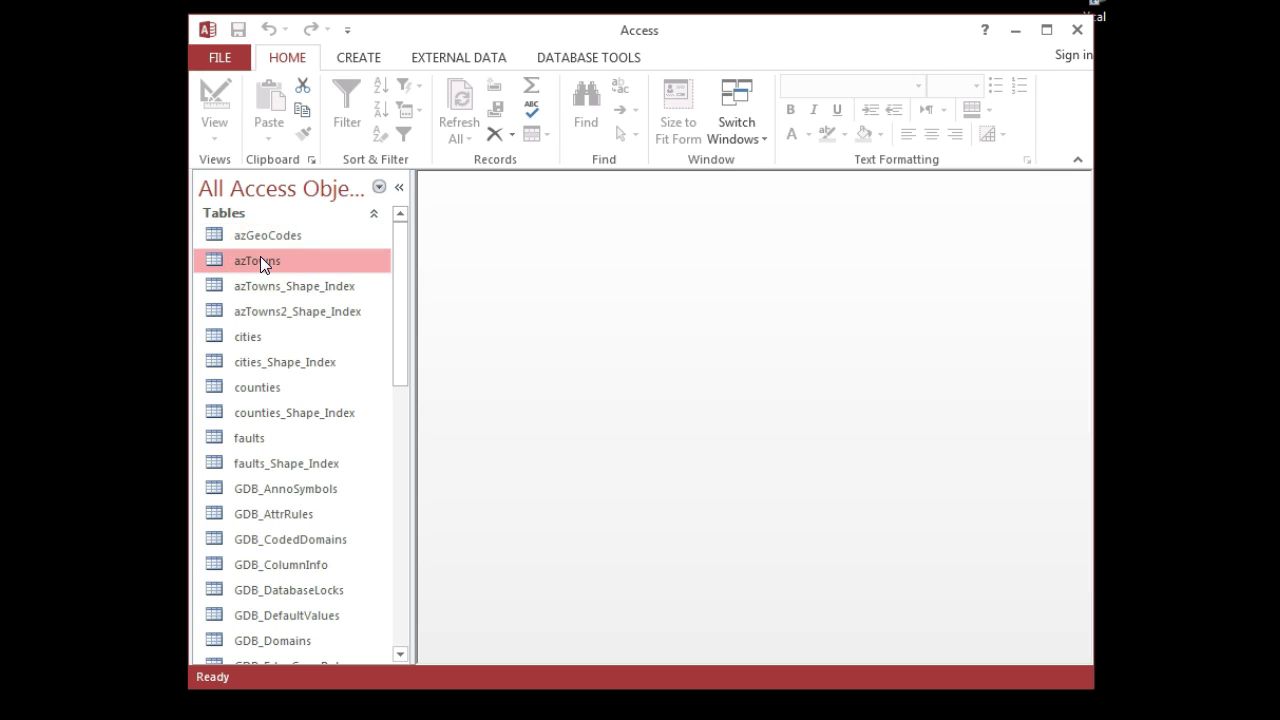
double_click(260, 258)
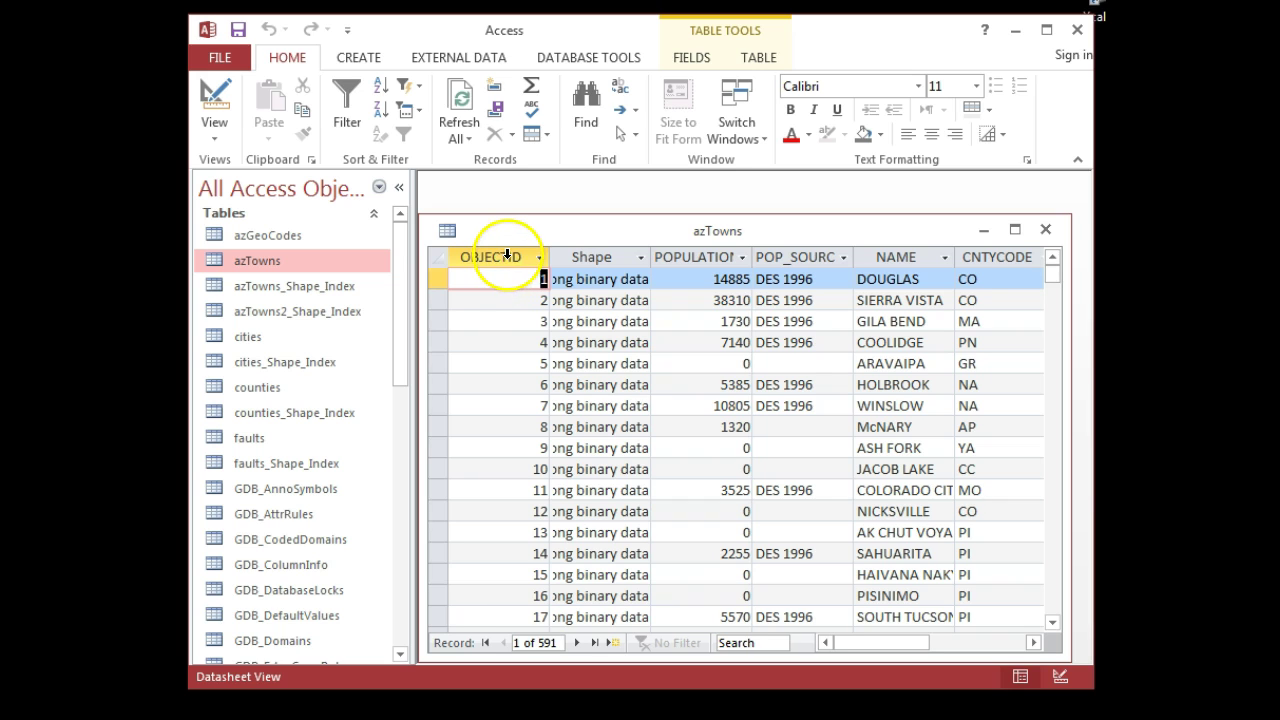
left_click(1046, 230)
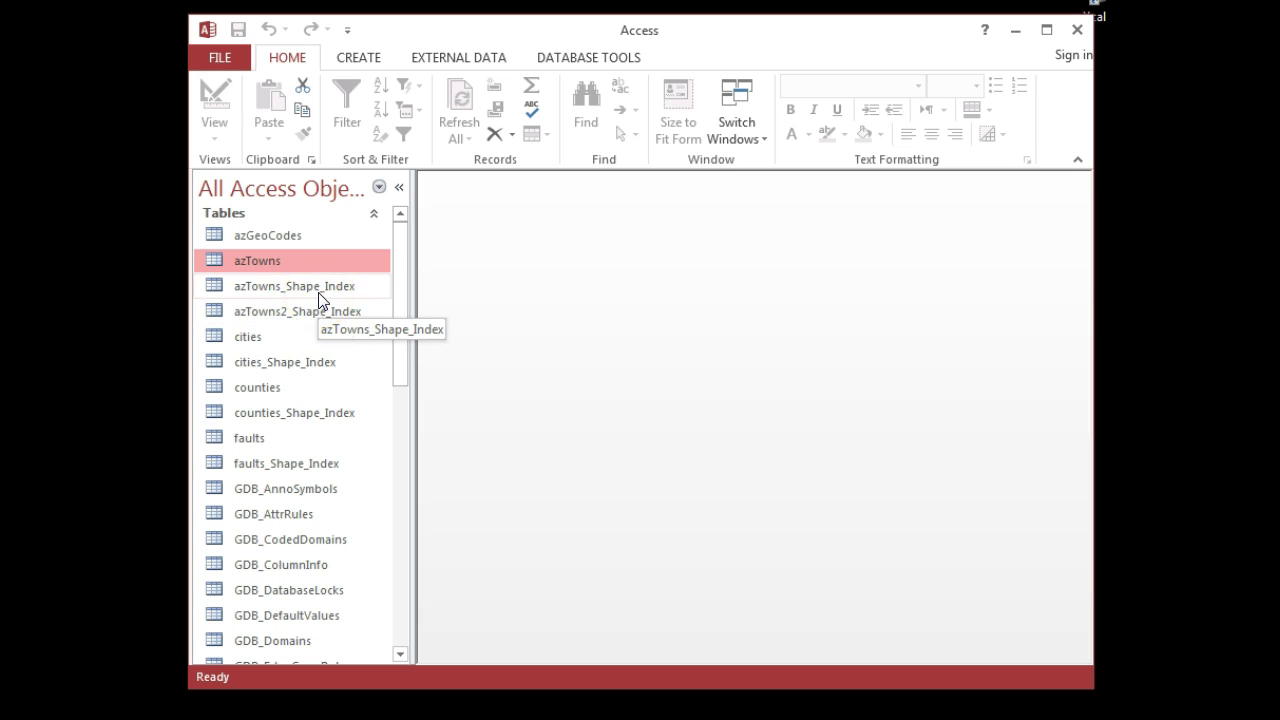
left_click(257, 264)
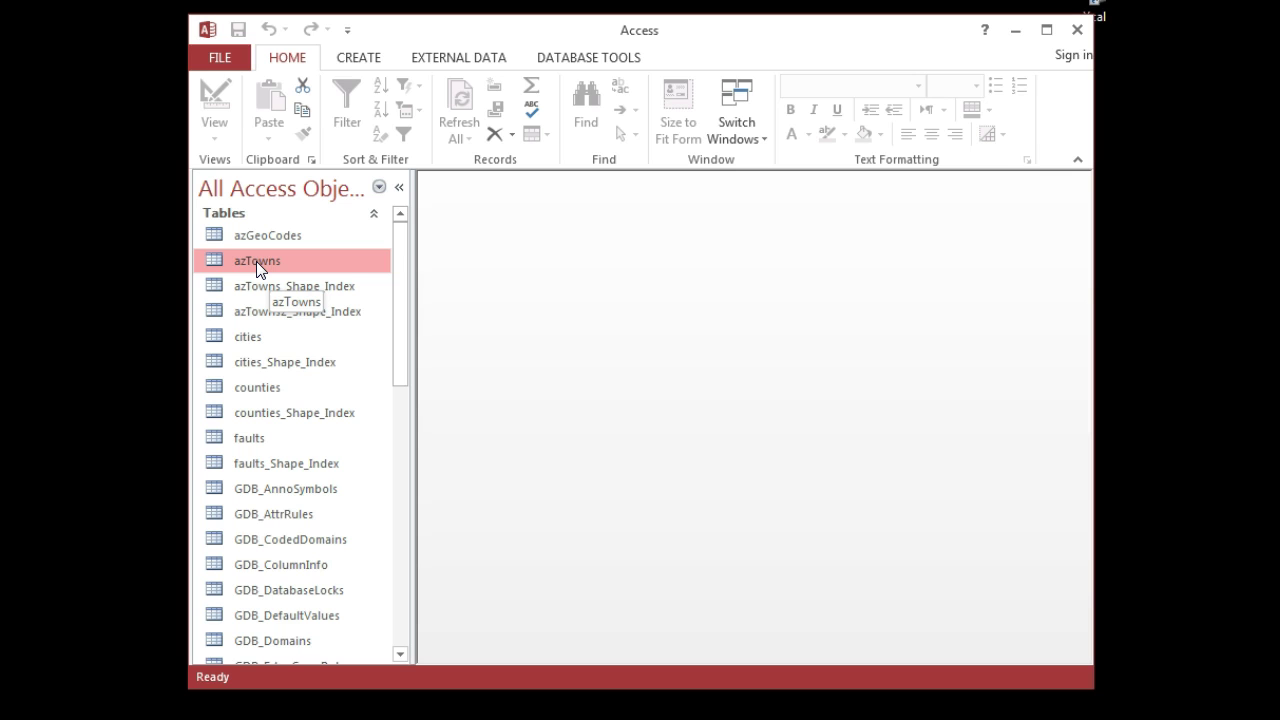
left_click(401, 268)
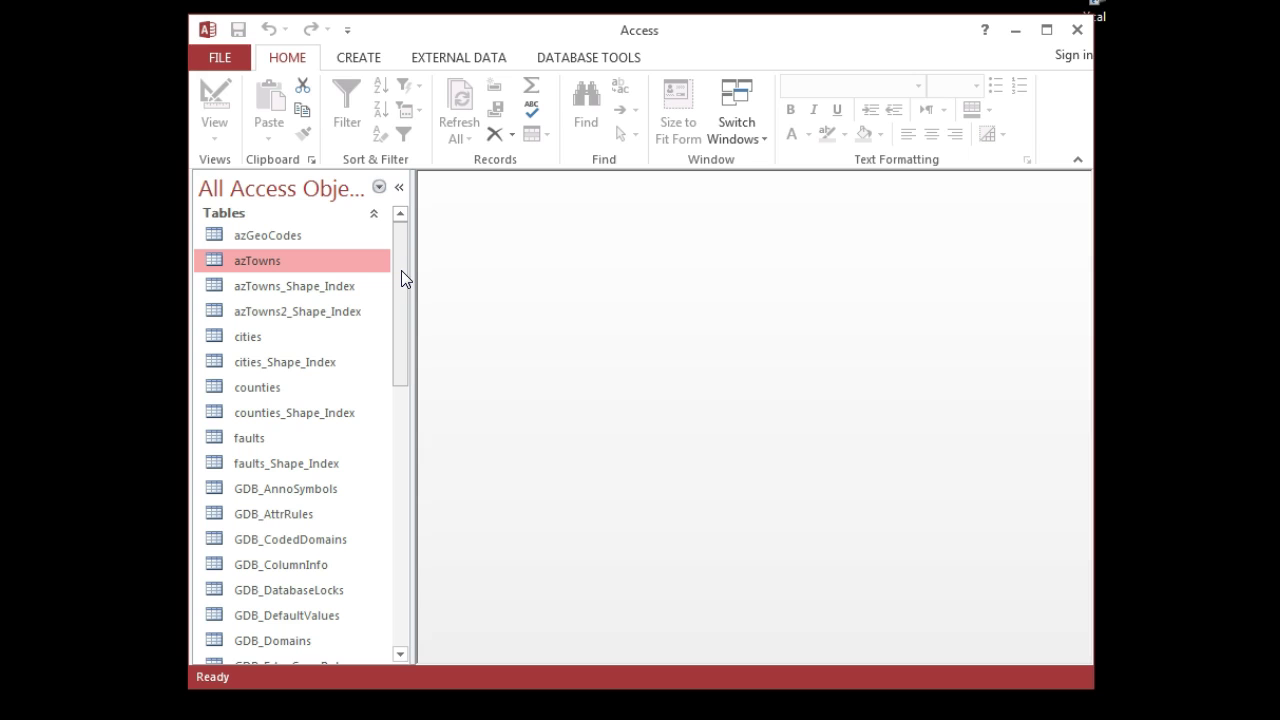
Create a new design query without adding any tables, show it in SQL view and remove the semicolon after SELECT
left_click(363, 60)
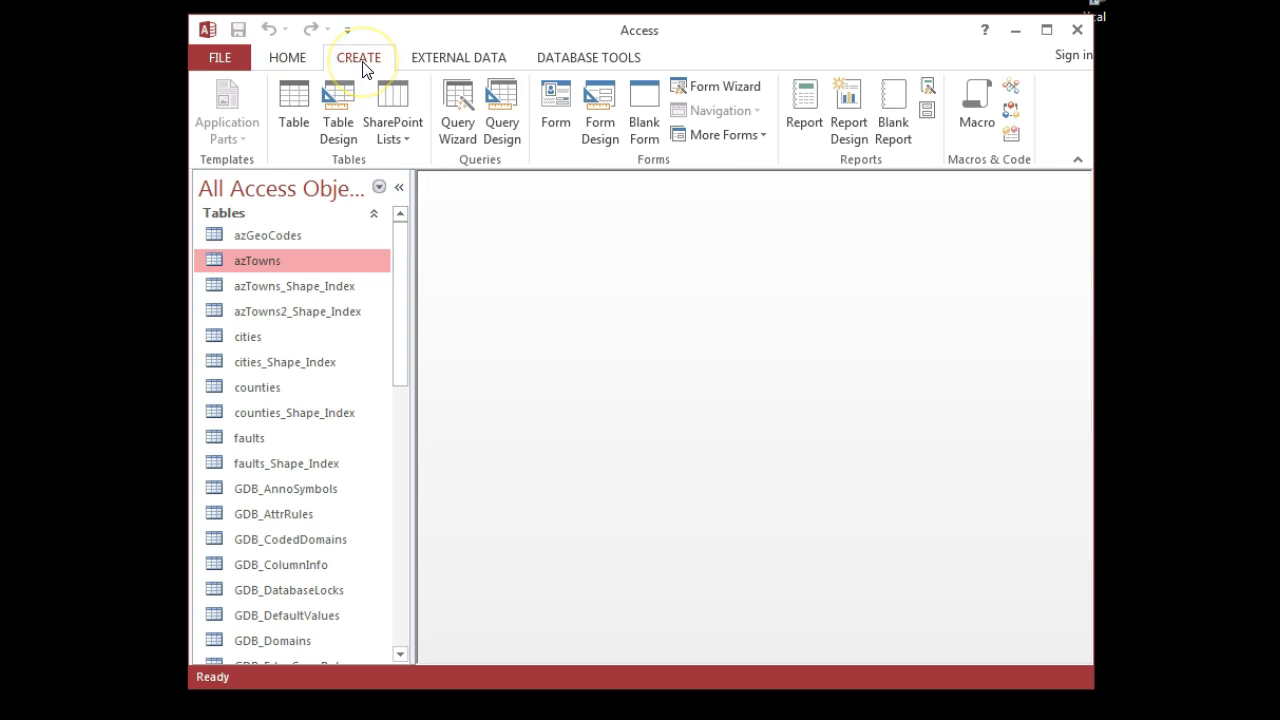
left_click(501, 109)
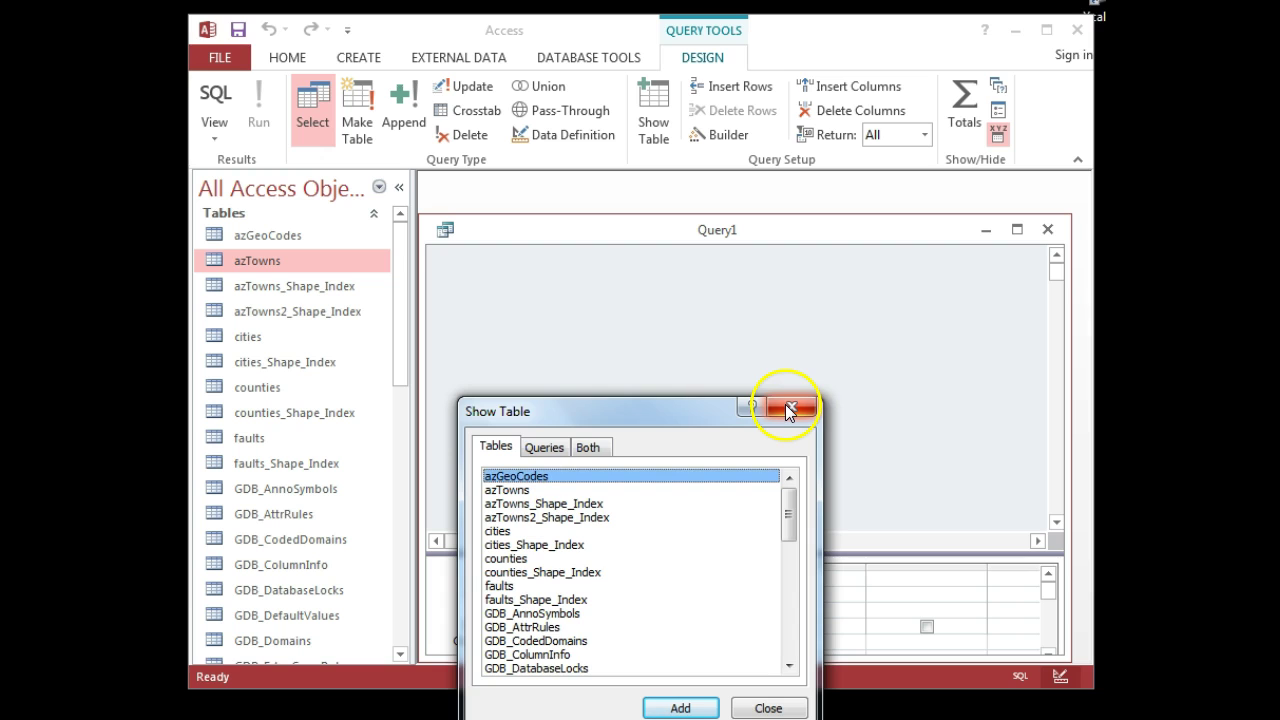
left_click_drag(681, 414, 689, 266)
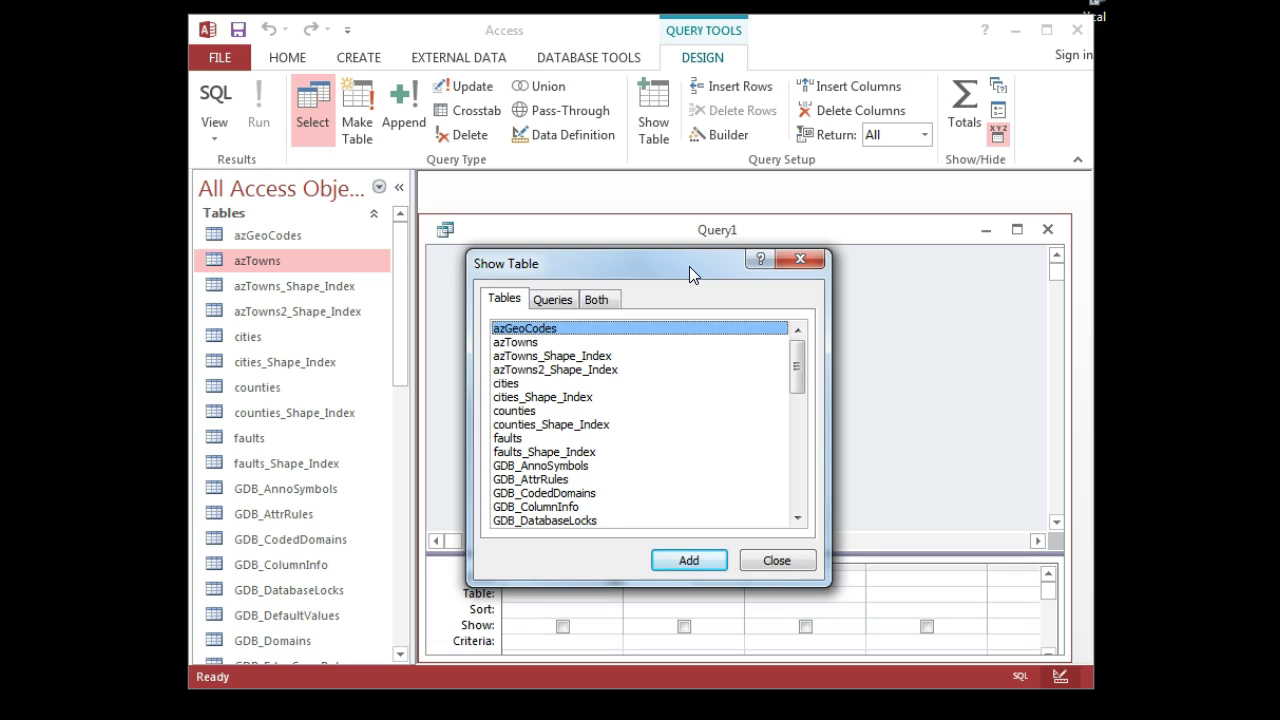
left_click(800, 259)
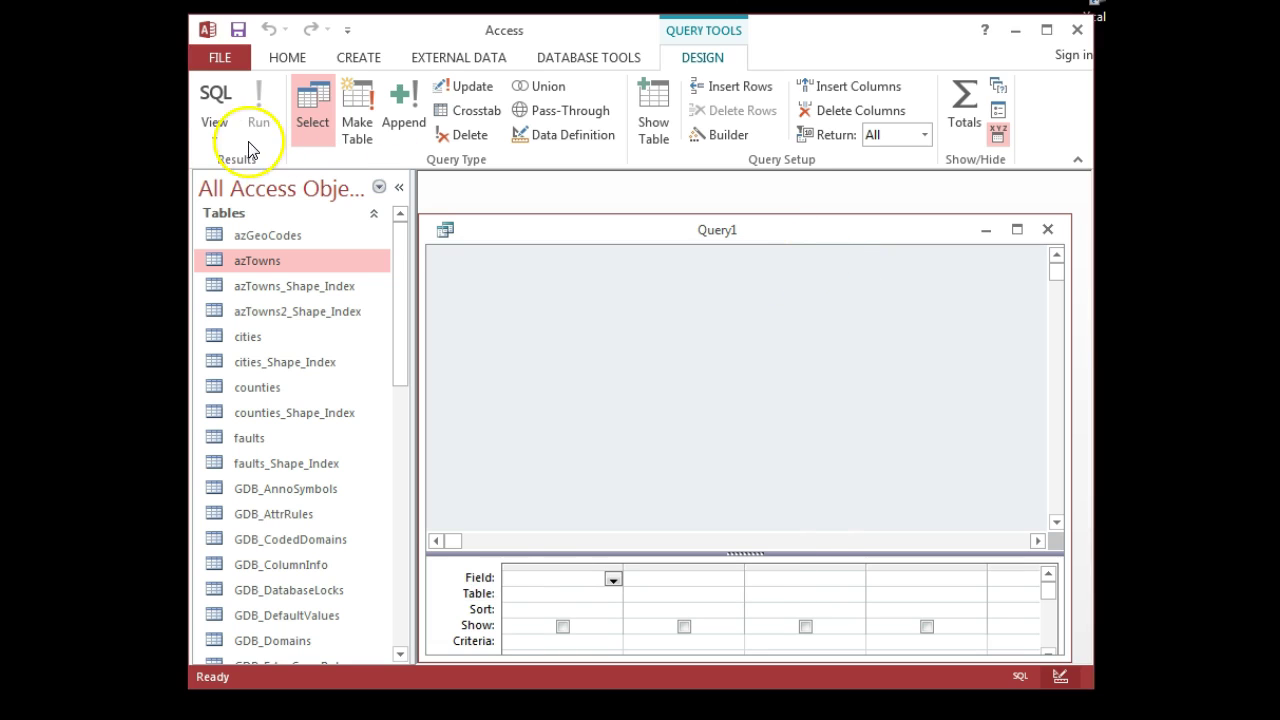
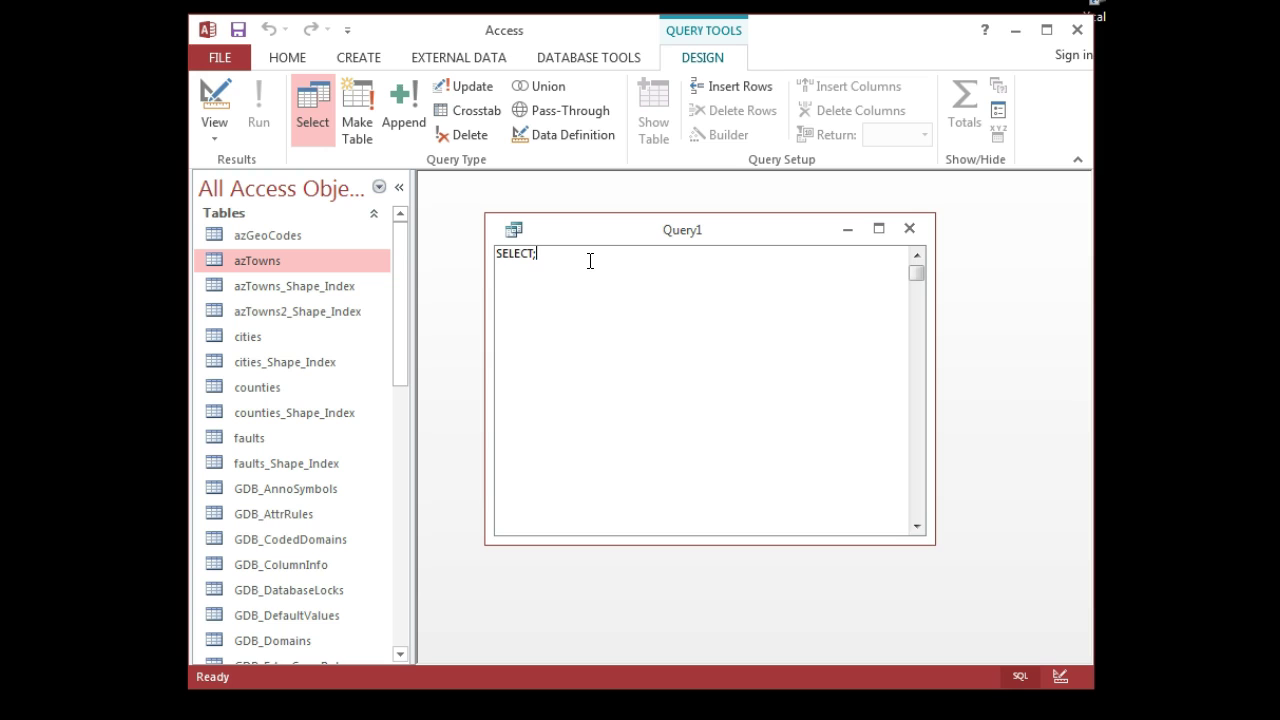
key("BackSpace")
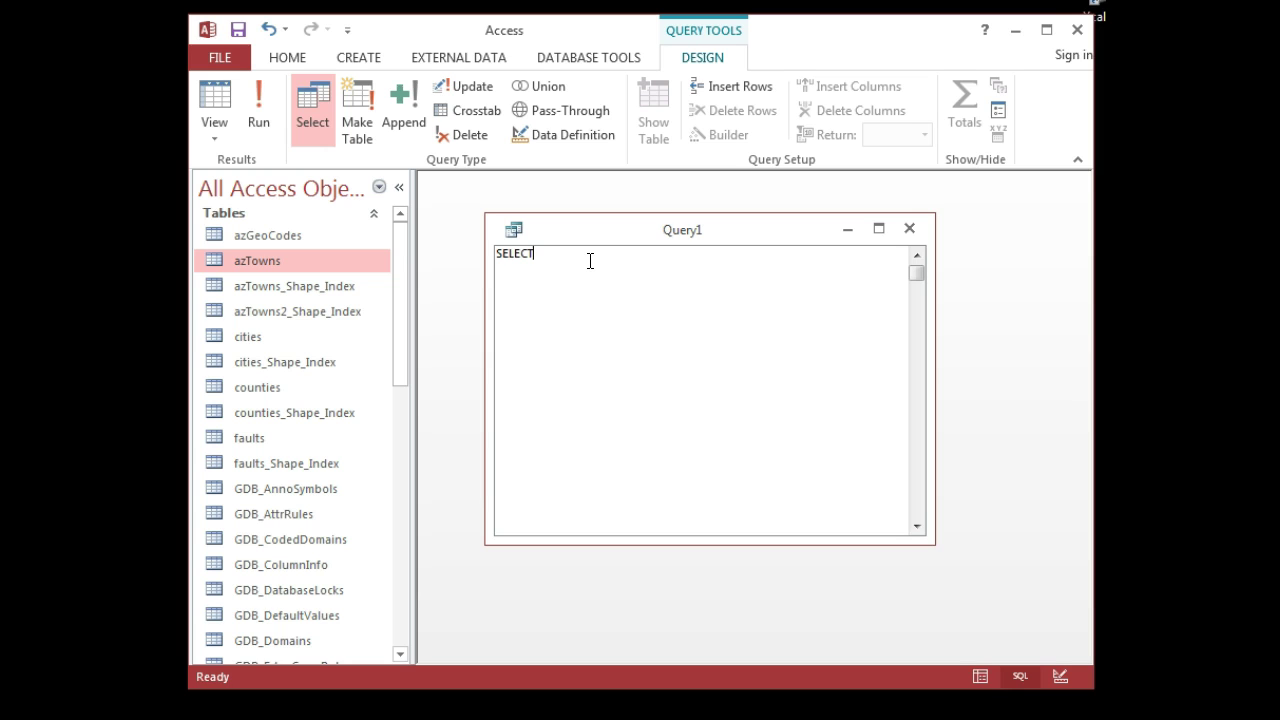
Check the POPULATION and NAME fields in azTowns, widening the POPULATION column and saving the table layout, and return to the SQL query
left_click(846, 231)
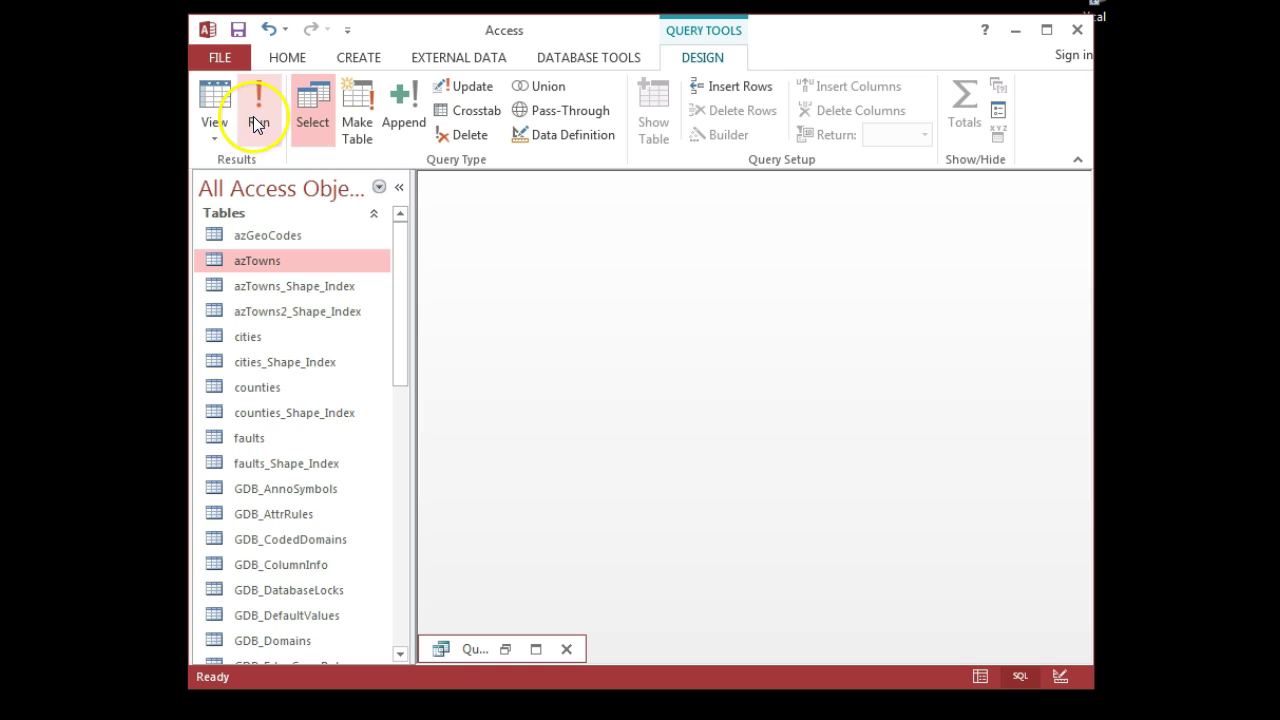
double_click(261, 258)
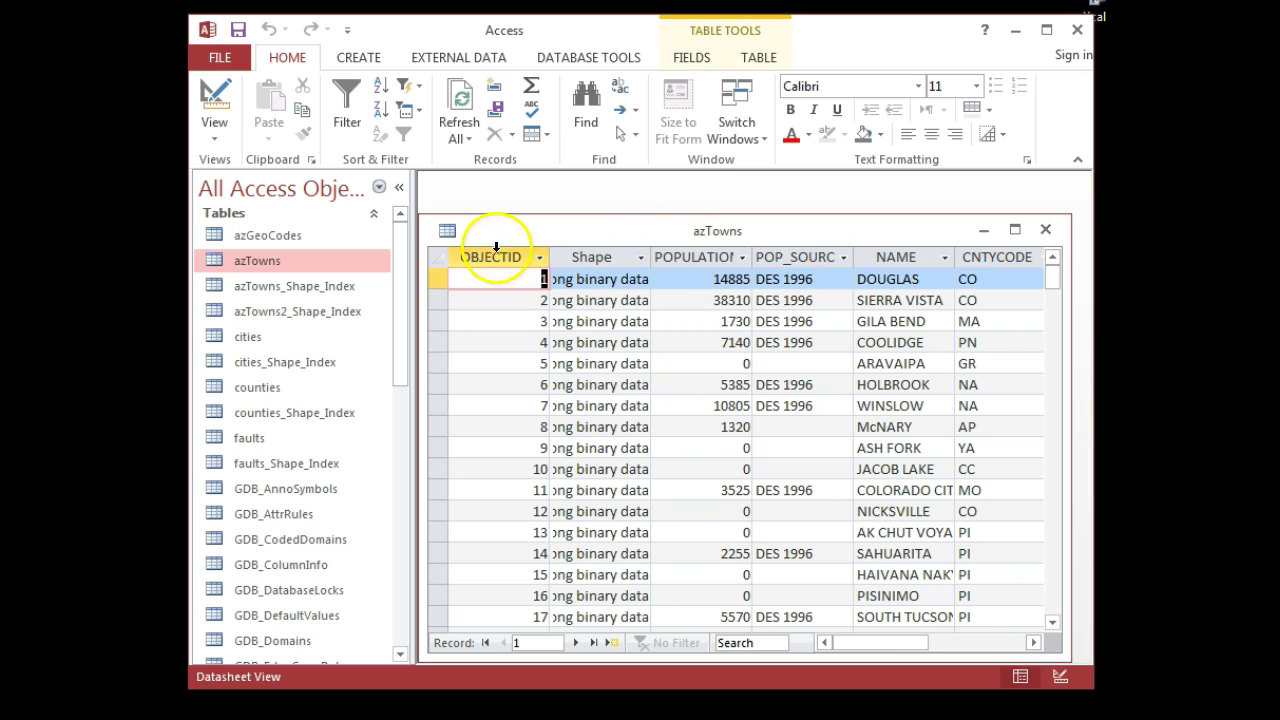
left_click(703, 254)
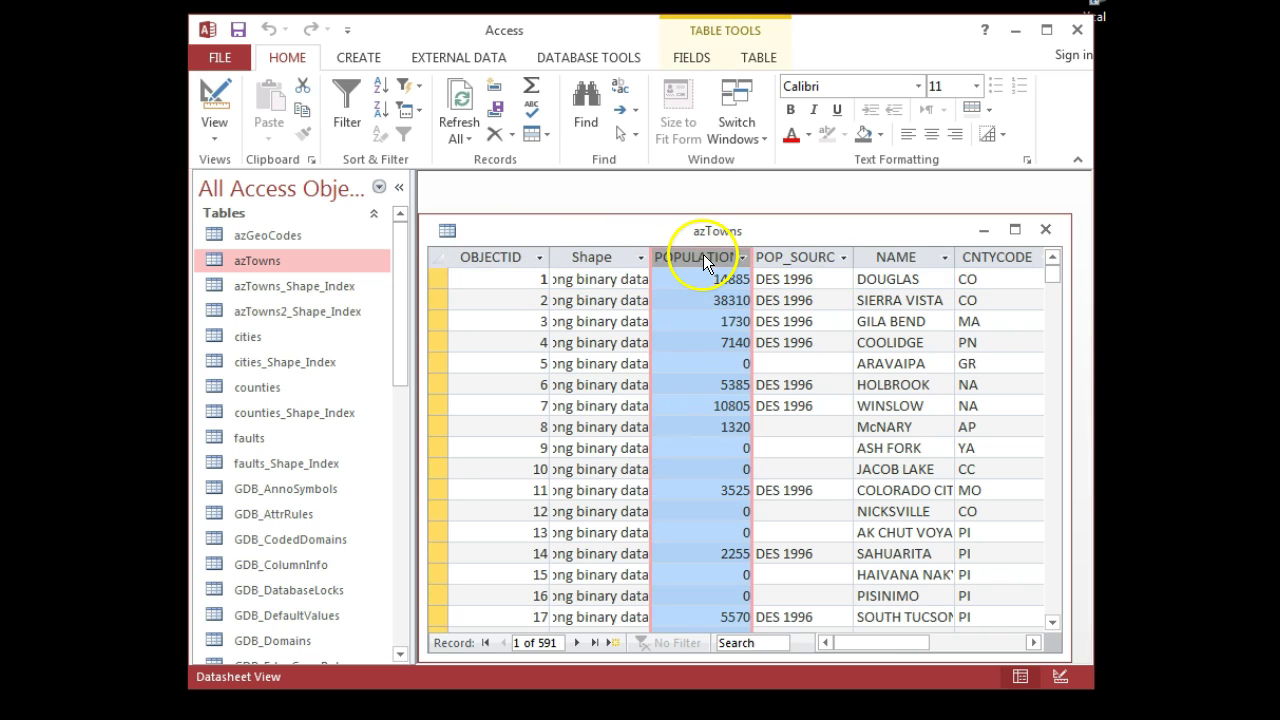
left_click_drag(757, 254, 767, 255)
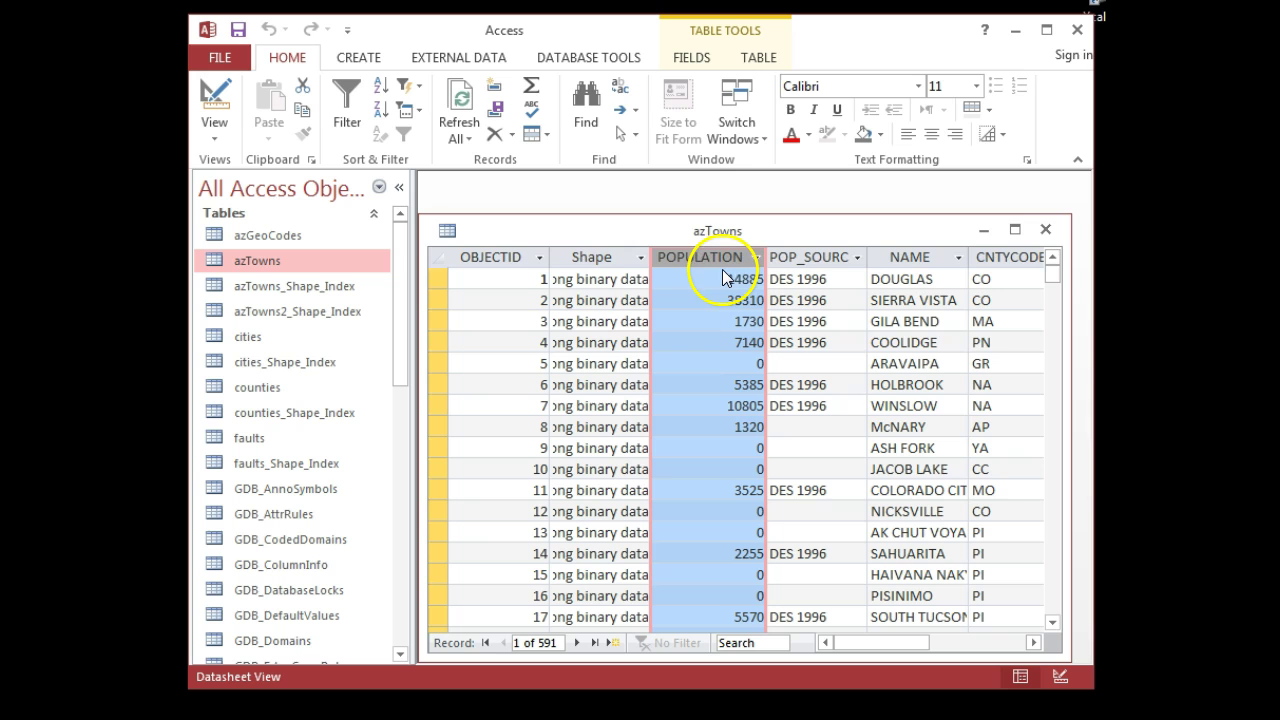
left_click(911, 257)
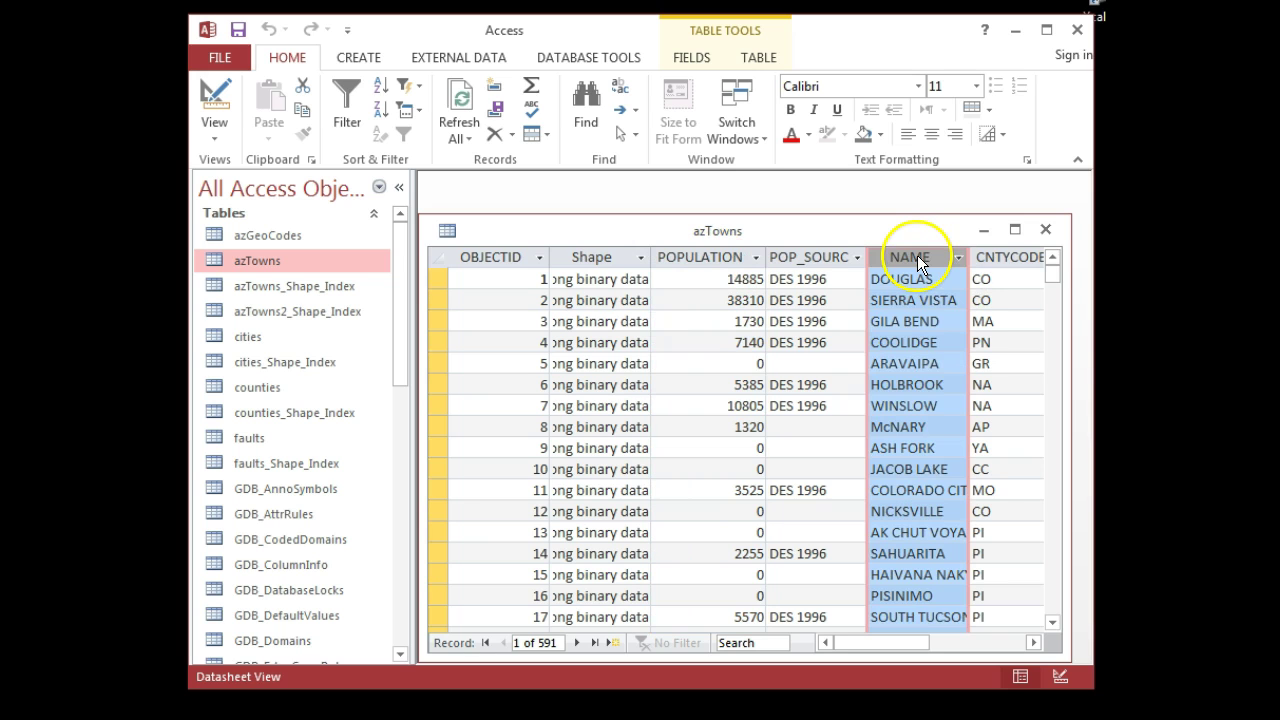
left_click(1045, 230)
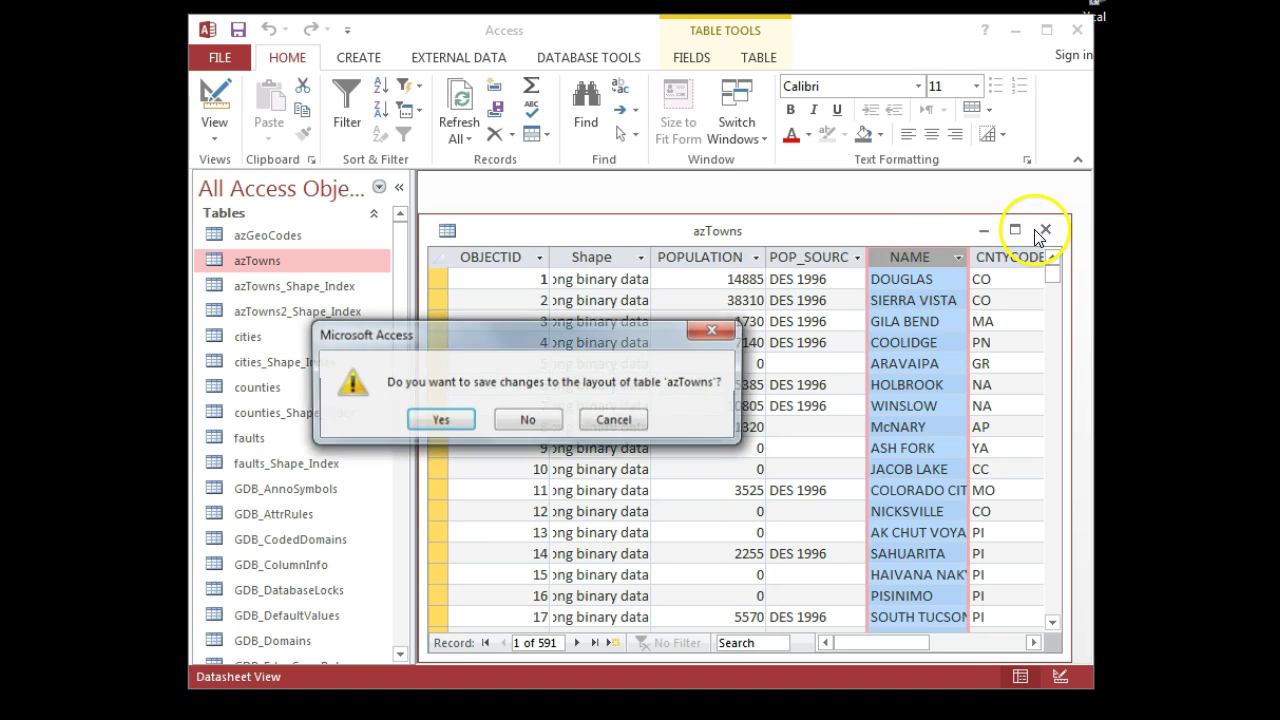
left_click(440, 420)
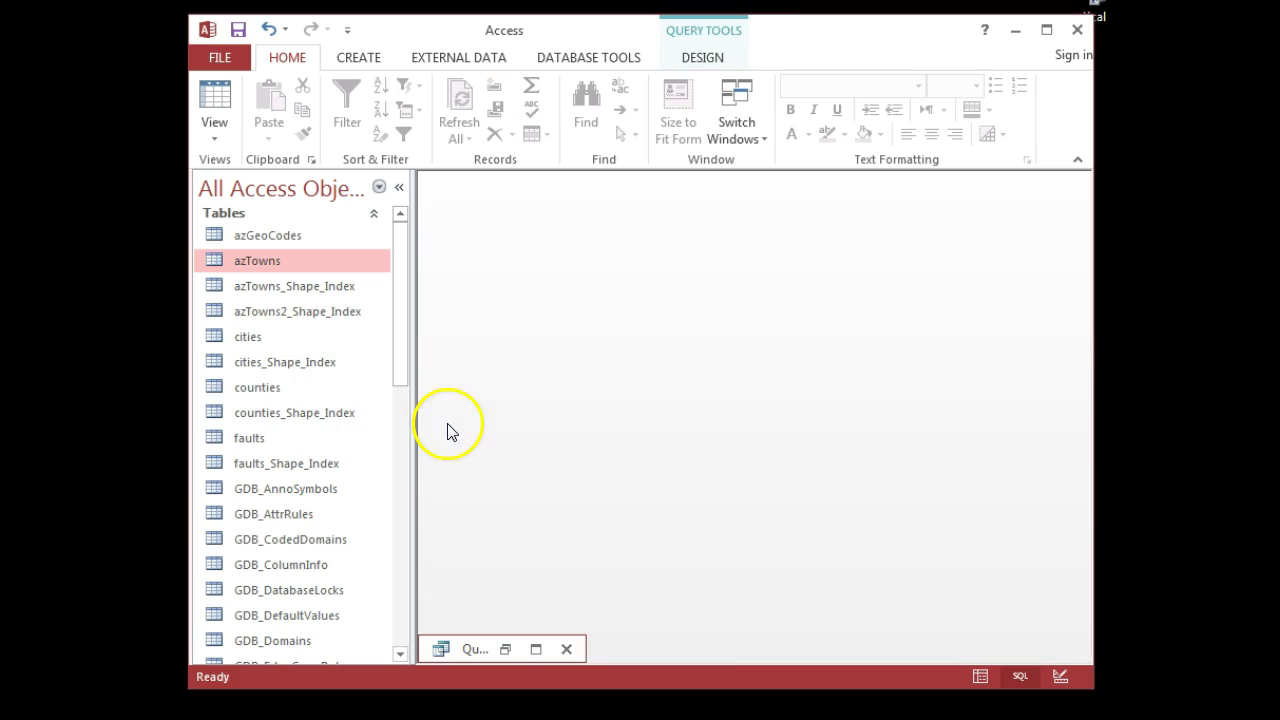
left_click(504, 650)
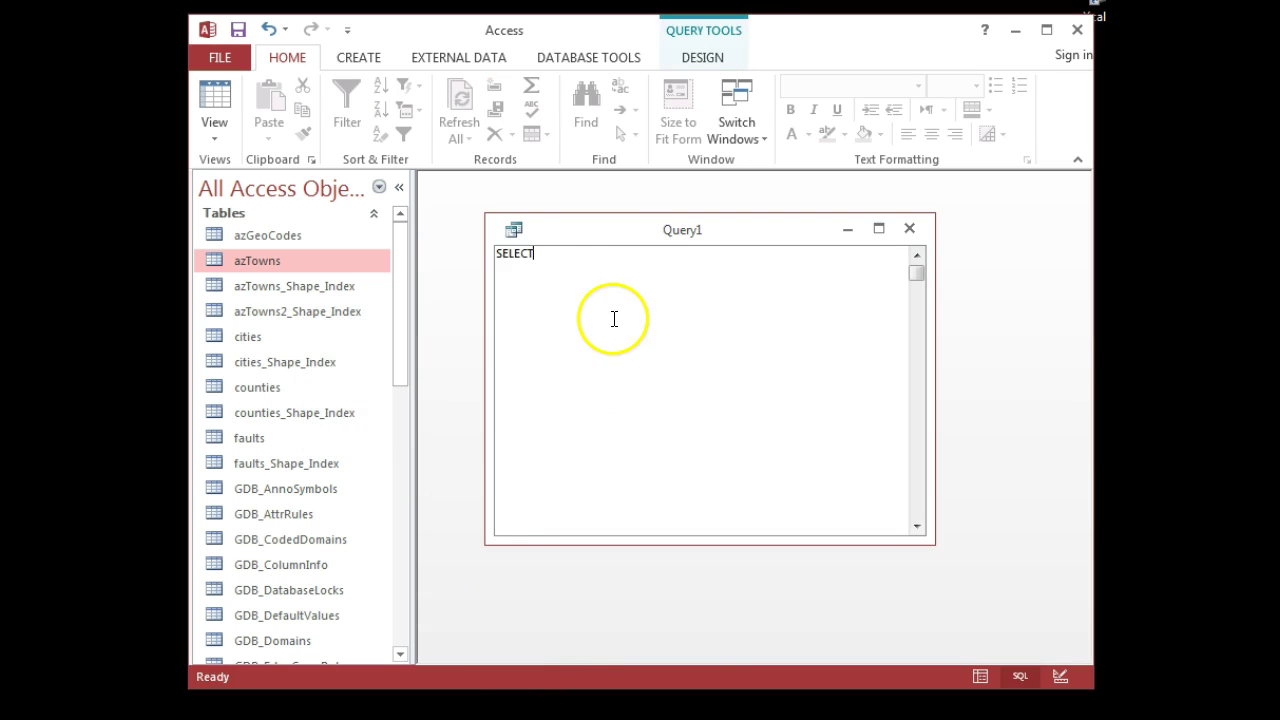
Create another blank design query without adding tables, show its available view options and close it again
left_click(583, 252)
left_click(365, 60)
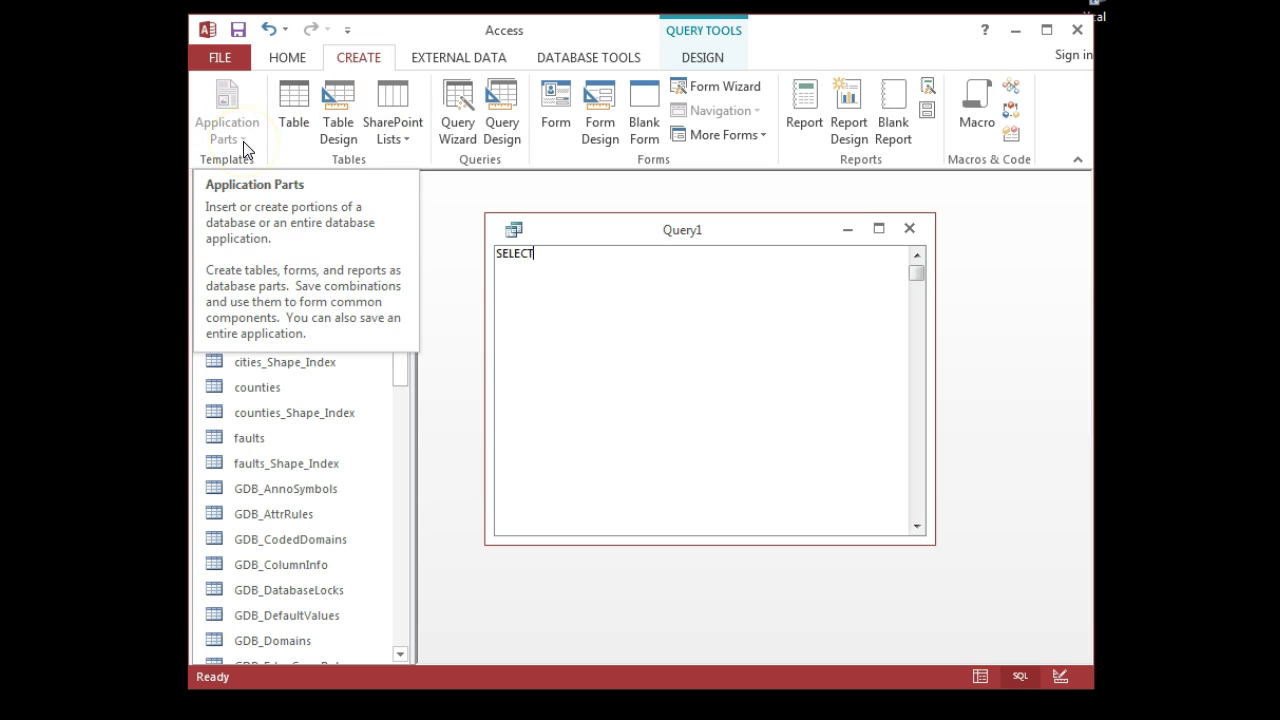
left_click(495, 110)
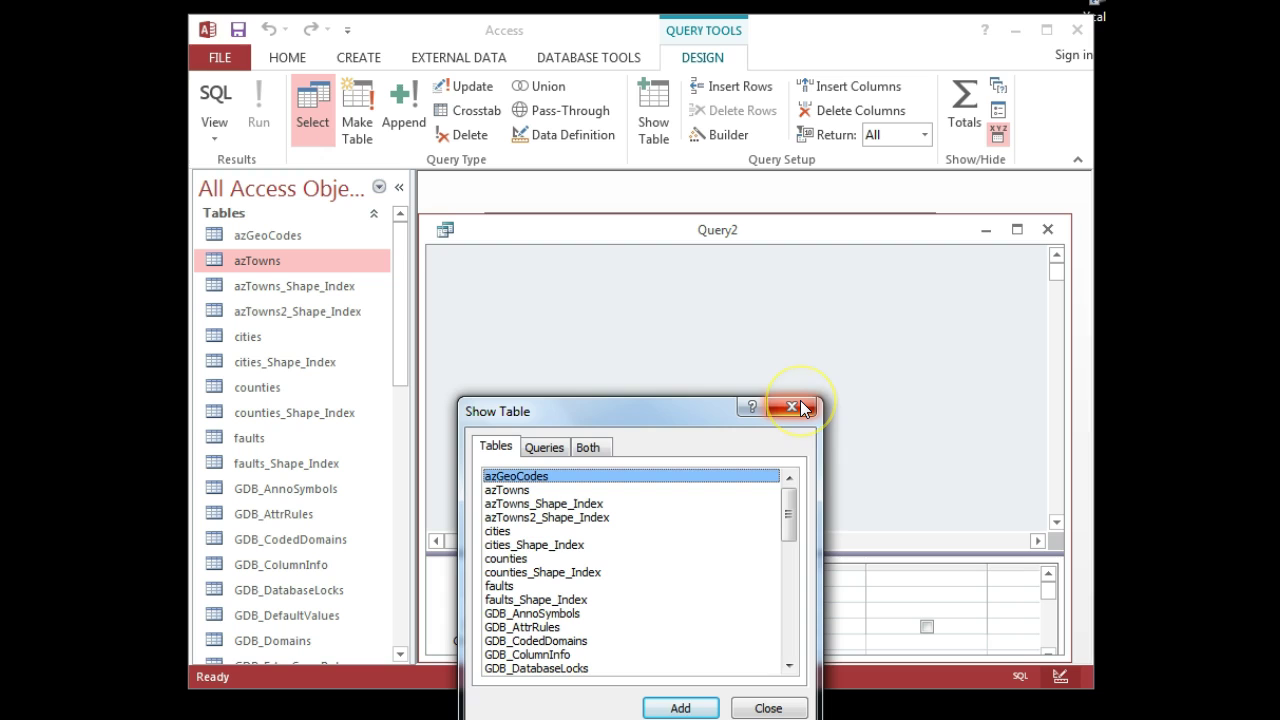
left_click(800, 407)
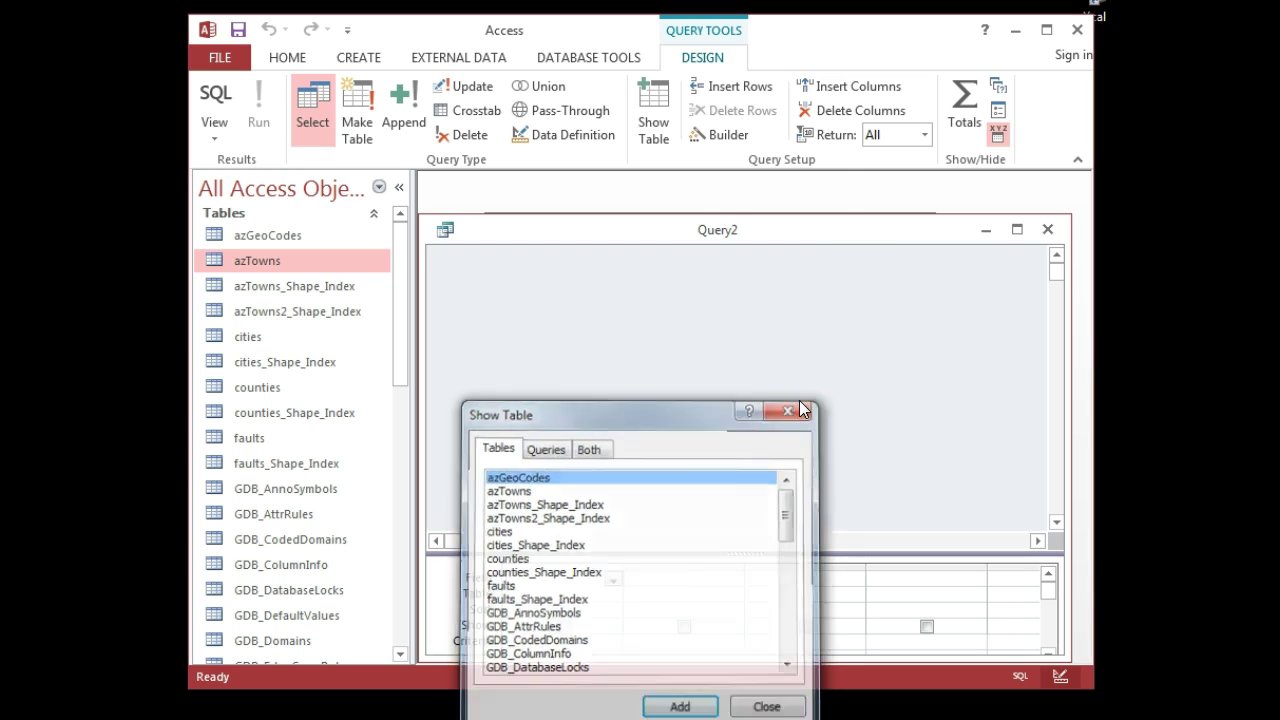
left_click(205, 125)
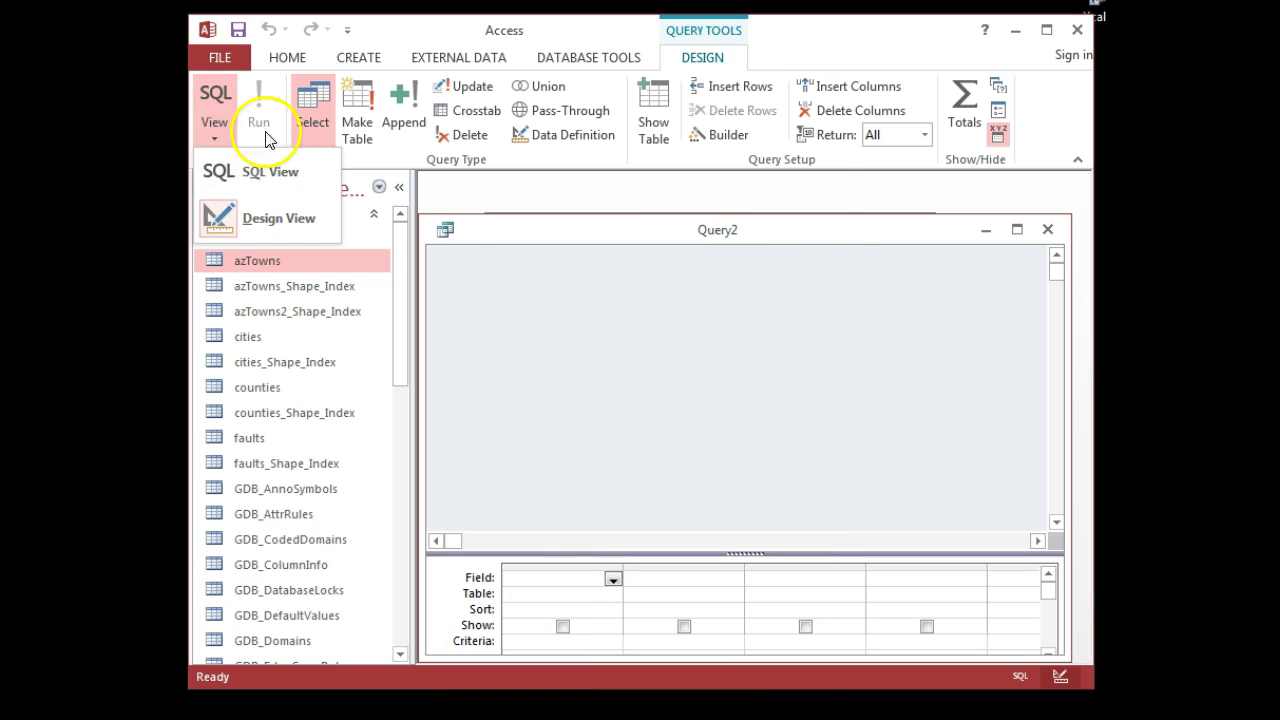
left_click(1047, 229)
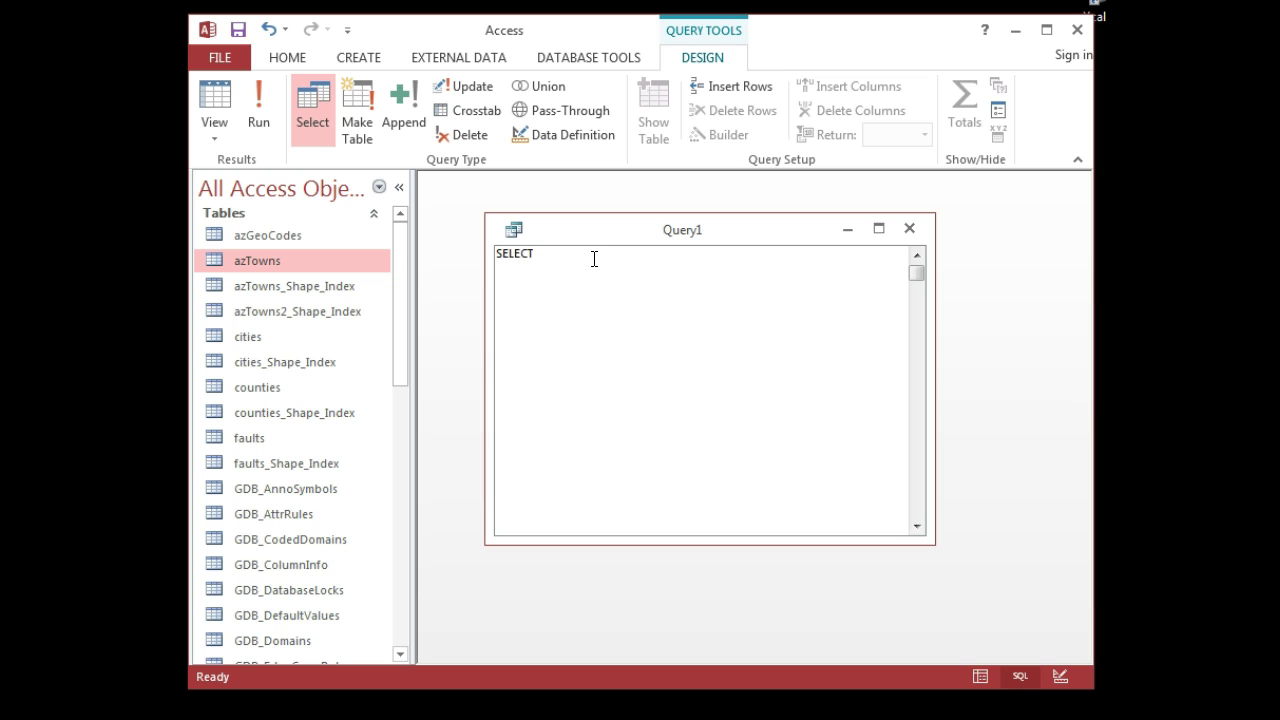
Complete the query as SELECT NAME, POPULATION FROM azTowns; with the FROM clause on its own line
type("NAME, POPULATION ")
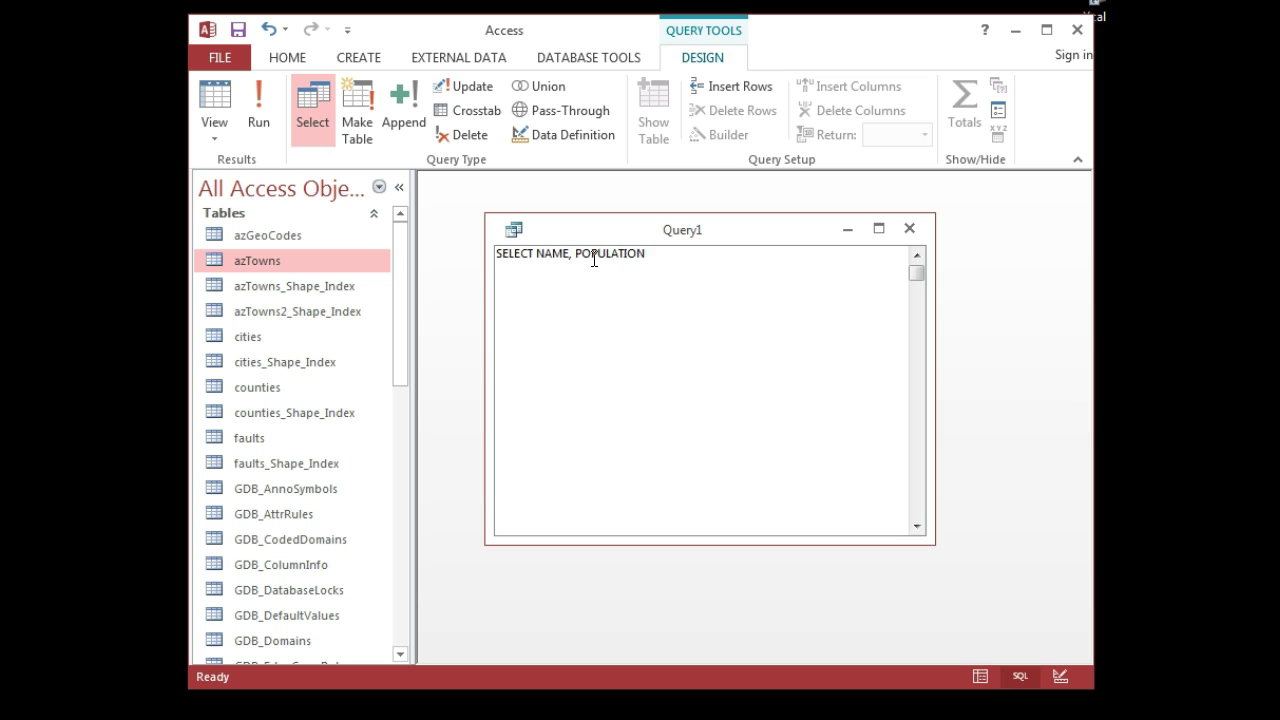
type("FROM azTowns")
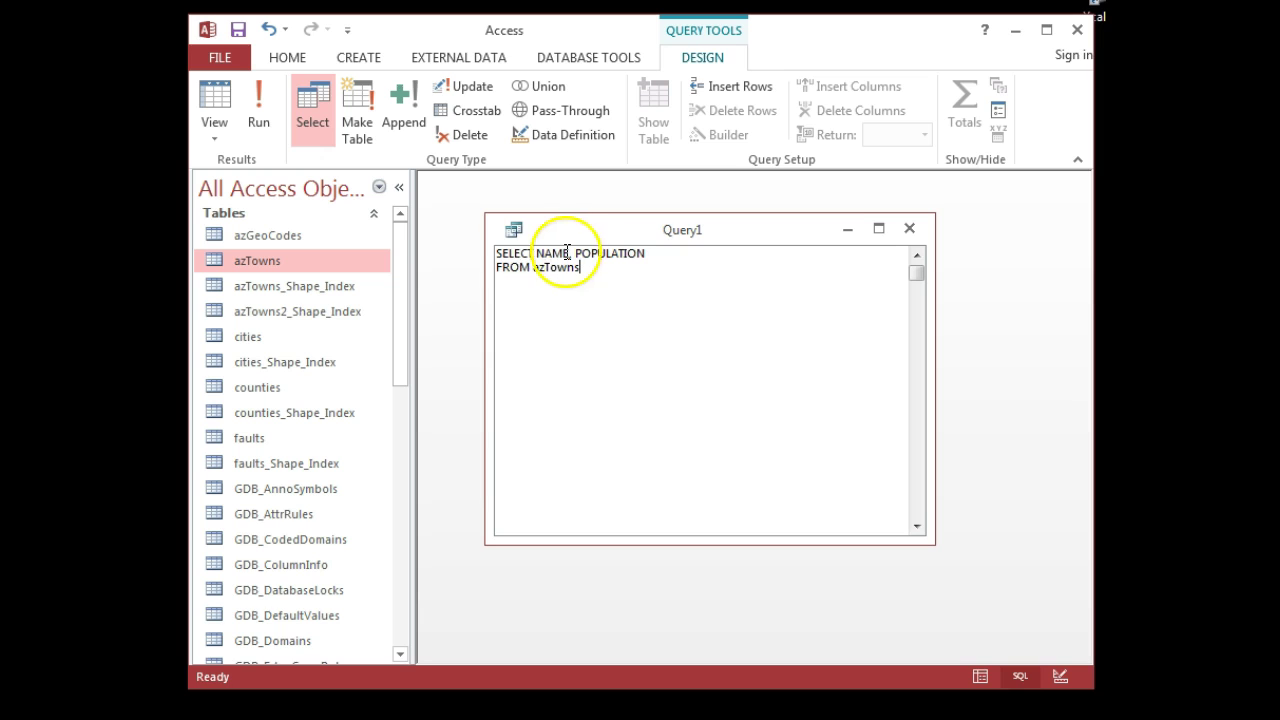
type(";")
Write the generic syntax SELECT <fieldName>, <fieldName> FROM <tableName>; beneath the azTowns query, separated by a blank line
key("Return")
key("Return")
type("SELECT <fieldName>, <fi")
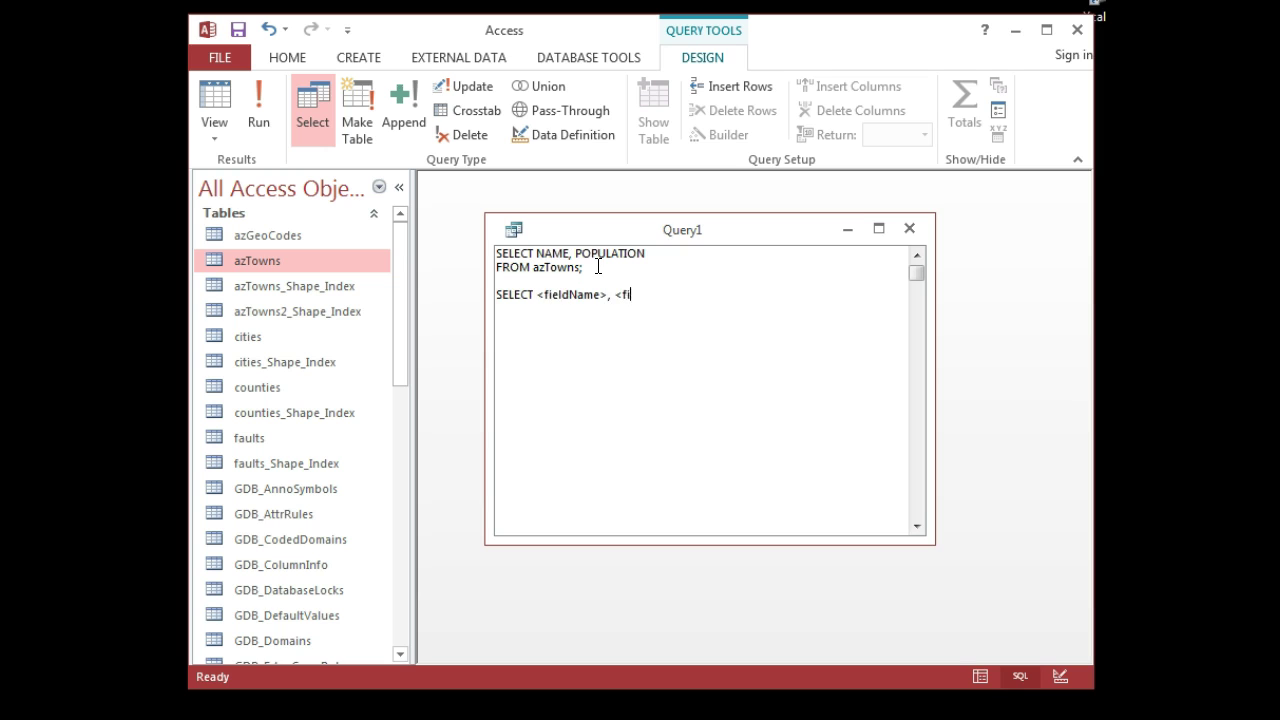
type("eldNameL")
key("BackSpace")
type("> ")
type("FROM <tab")
type("leName>")
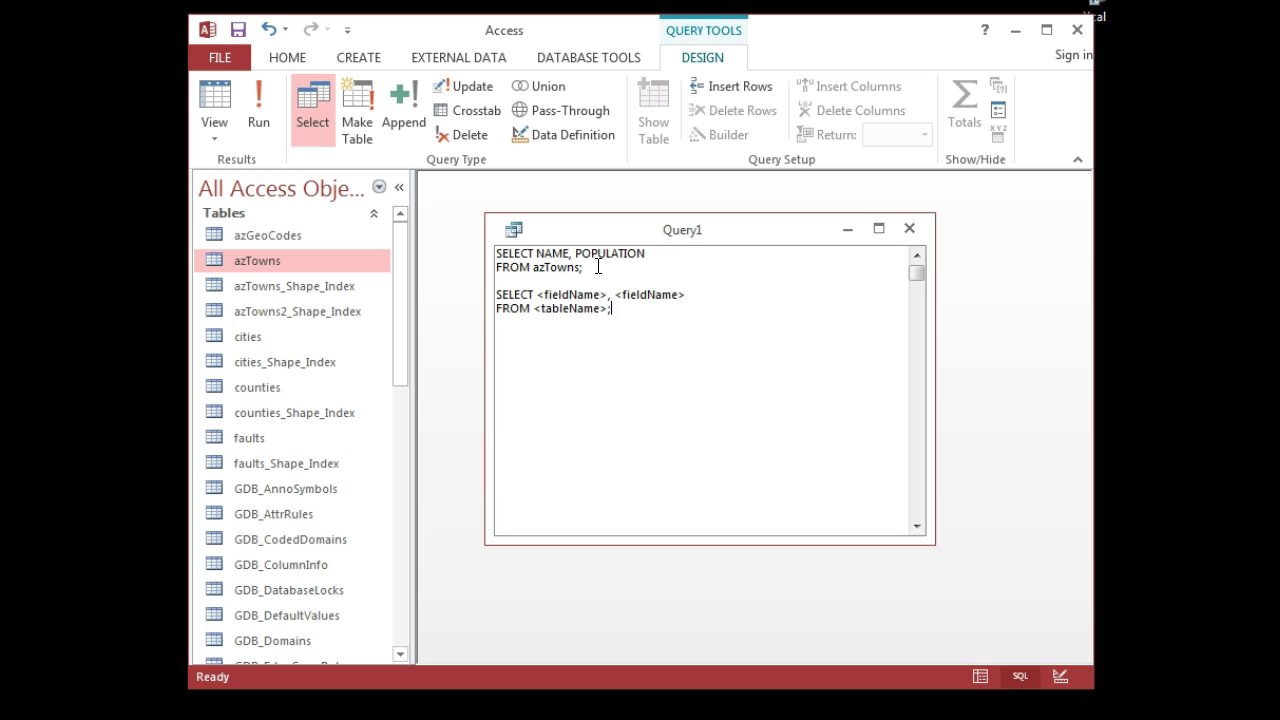
Delete the generic syntax example and the blank line beneath the azTowns query
left_click(567, 253)
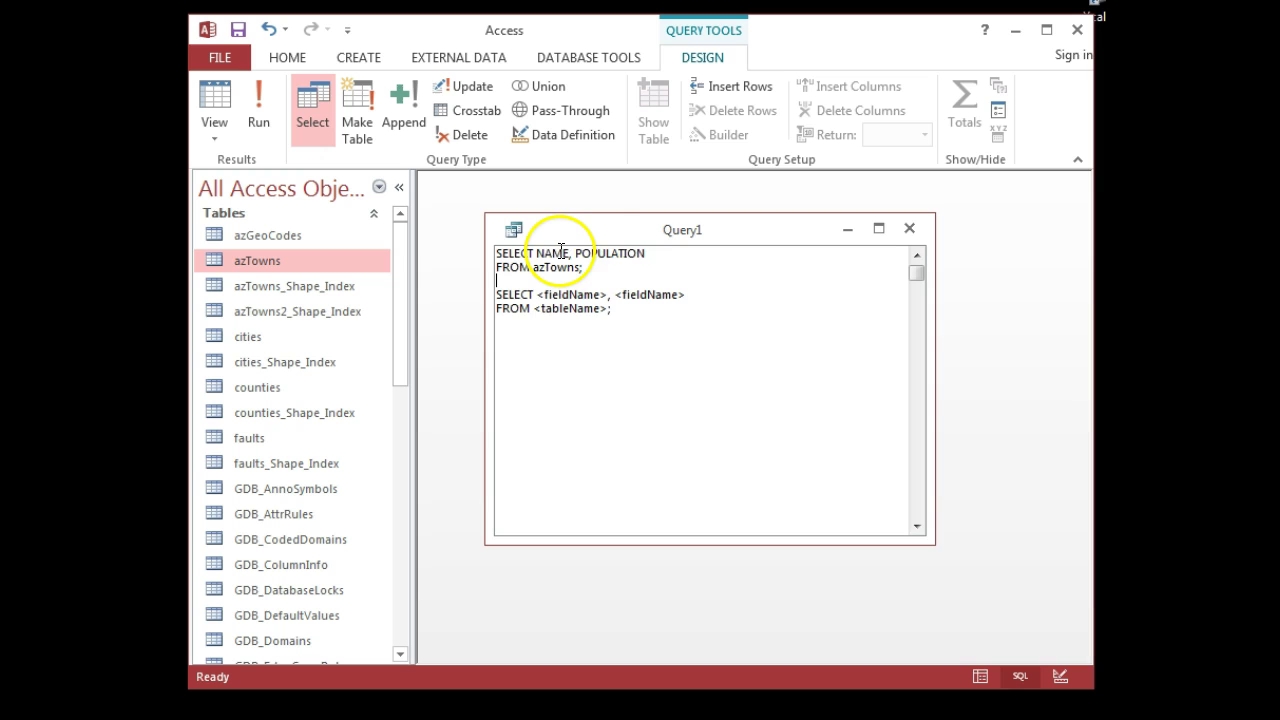
left_click(503, 266)
left_click(545, 267)
left_click_drag(627, 307, 471, 297)
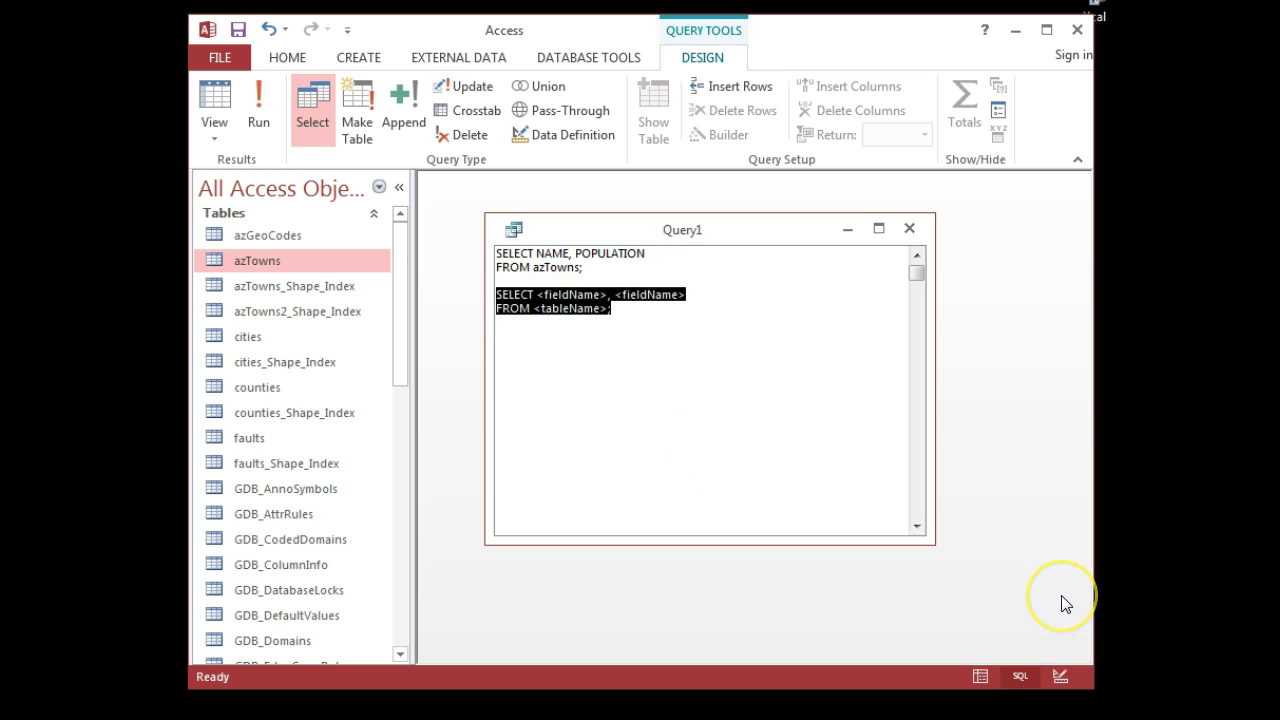
key("BackSpace")
key("BackSpace")
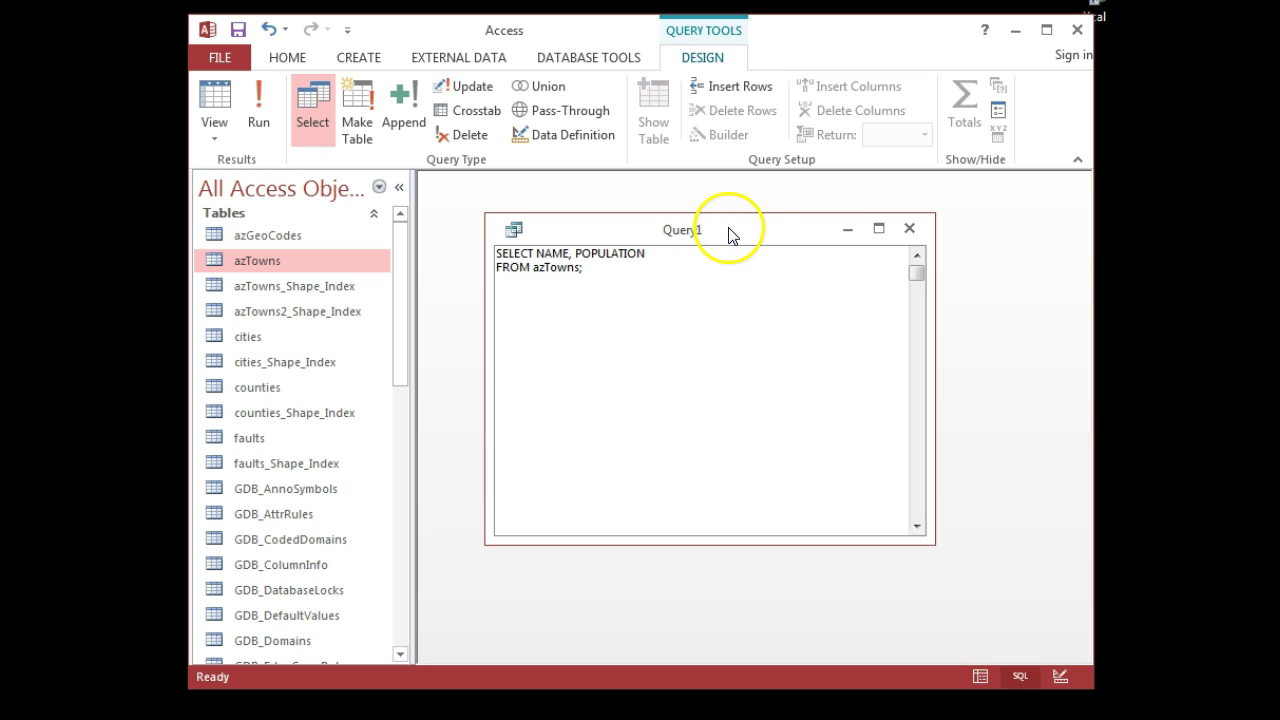
Try running the query with the table name misspelled as aTowns, and restore the name to azTowns
left_click(547, 268)
key("BackSpace")
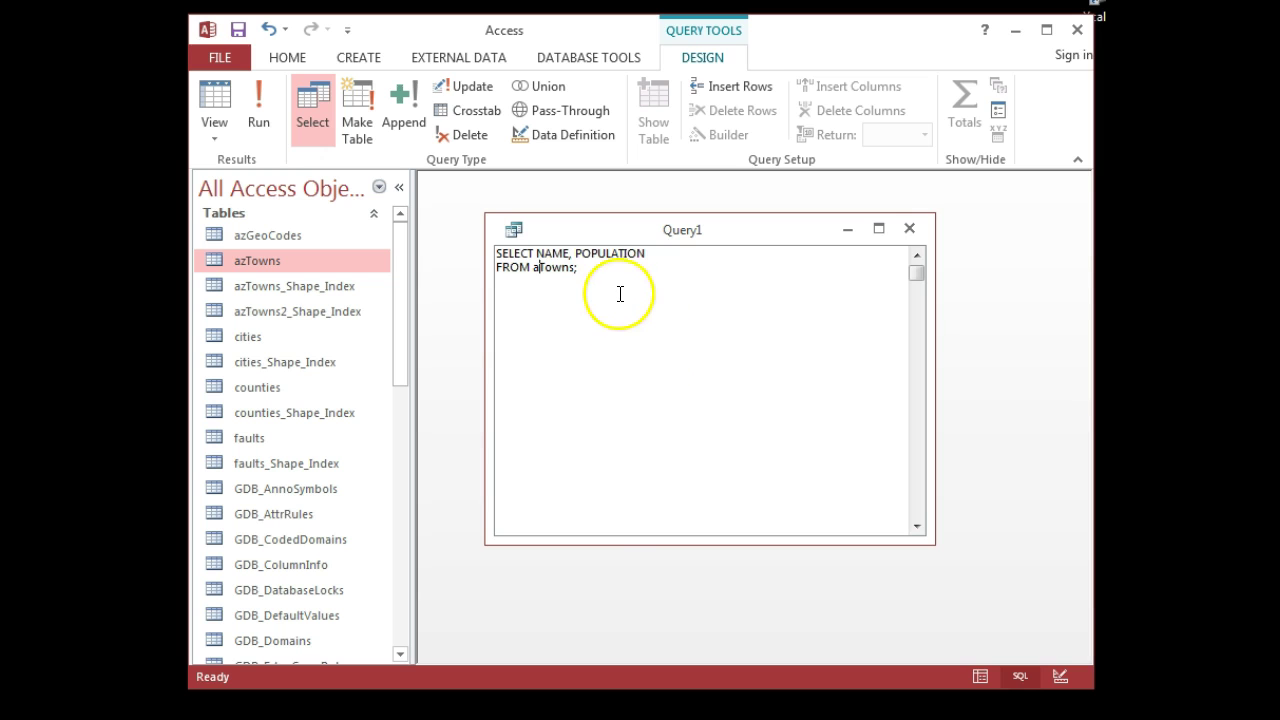
left_click(258, 115)
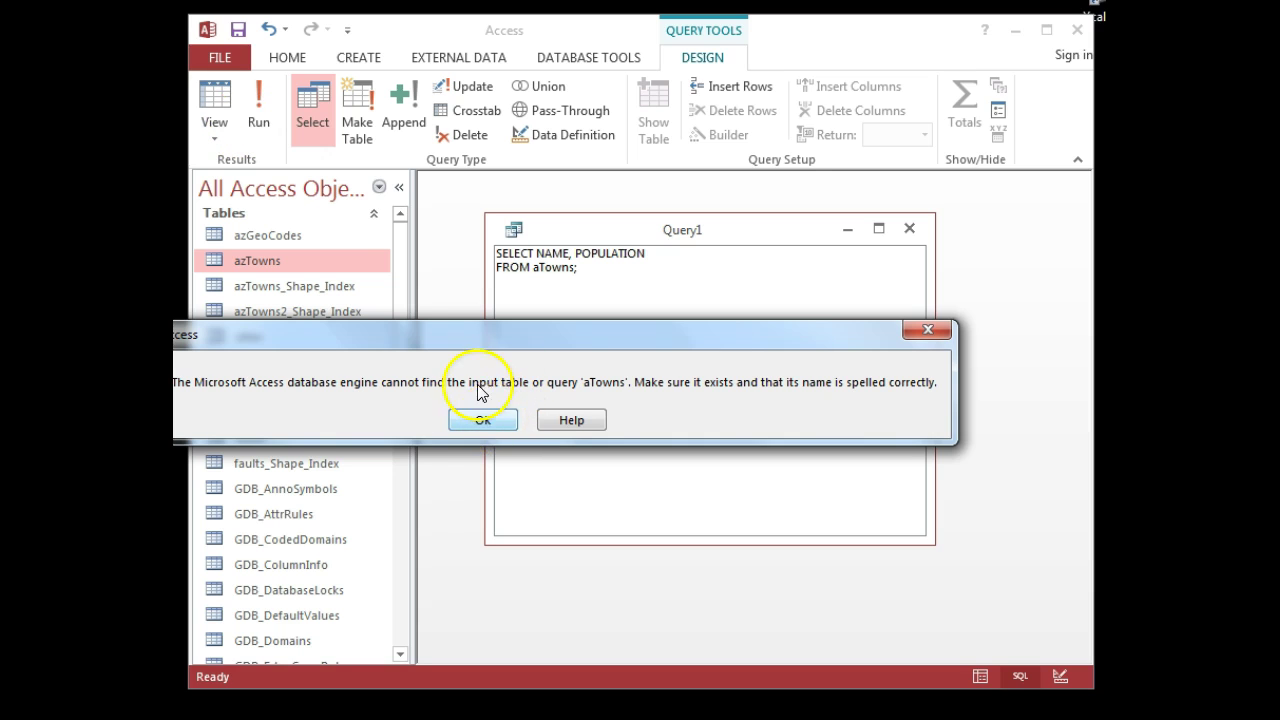
left_click_drag(450, 331, 610, 322)
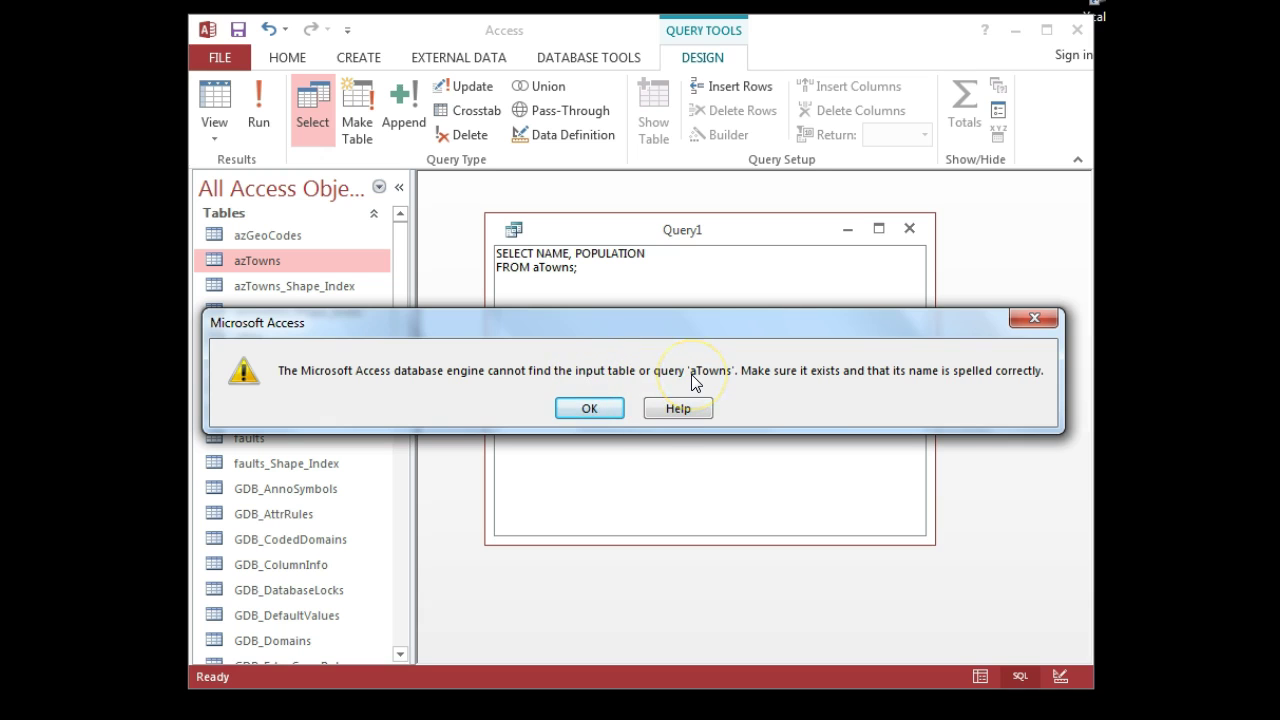
left_click(1038, 320)
left_click(541, 270)
type("z")
key("BackSpace")
left_click(618, 278)
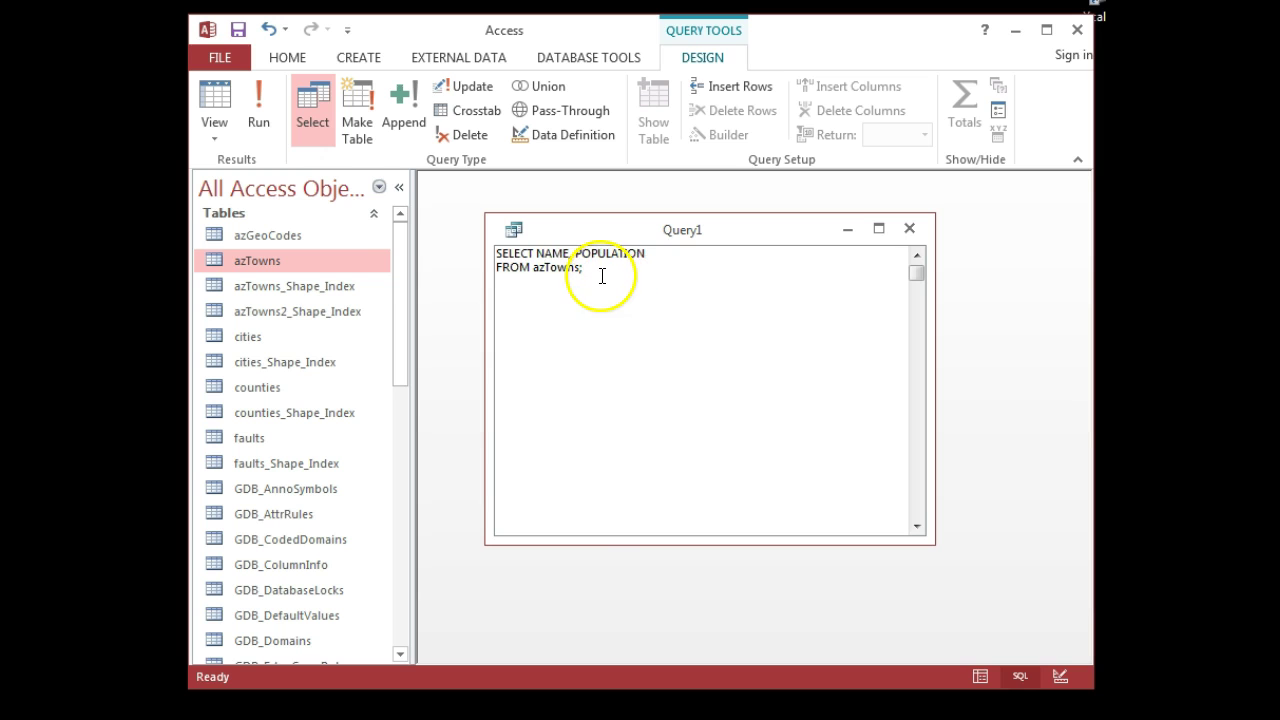
Run the azTowns query, and reposition and heighten its window to show more result records
left_click(259, 118)
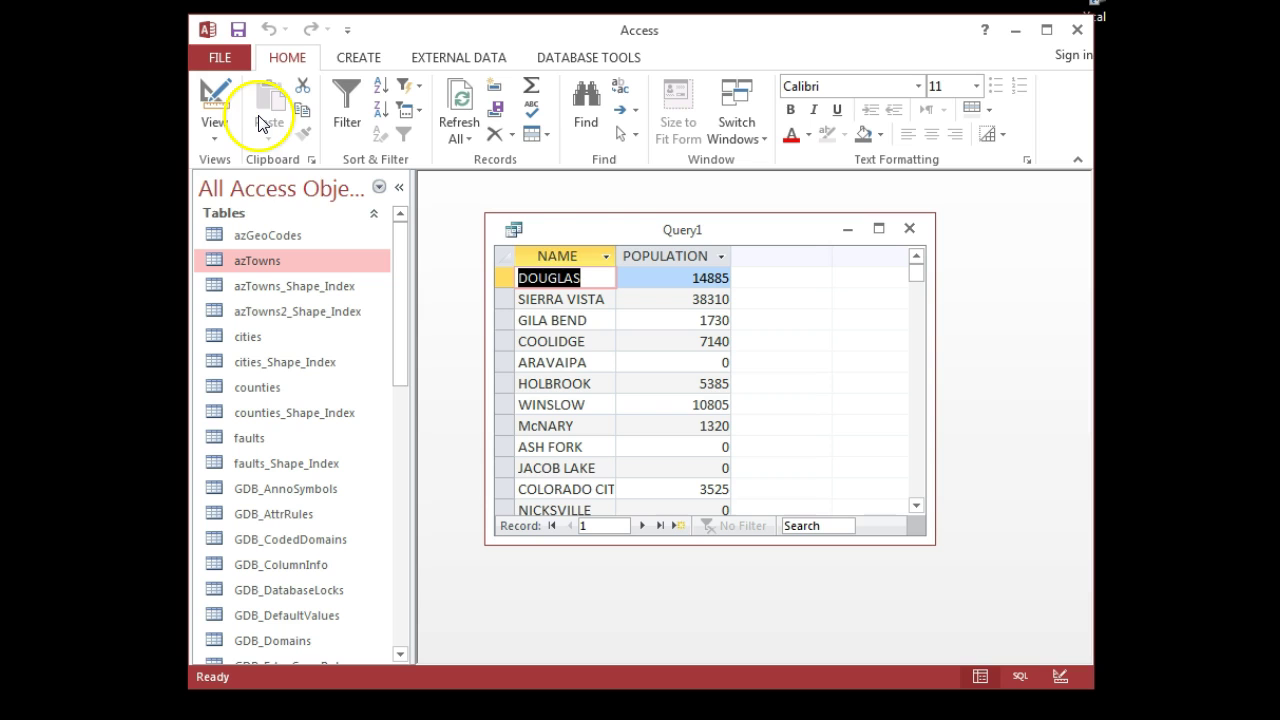
left_click_drag(617, 229, 564, 207)
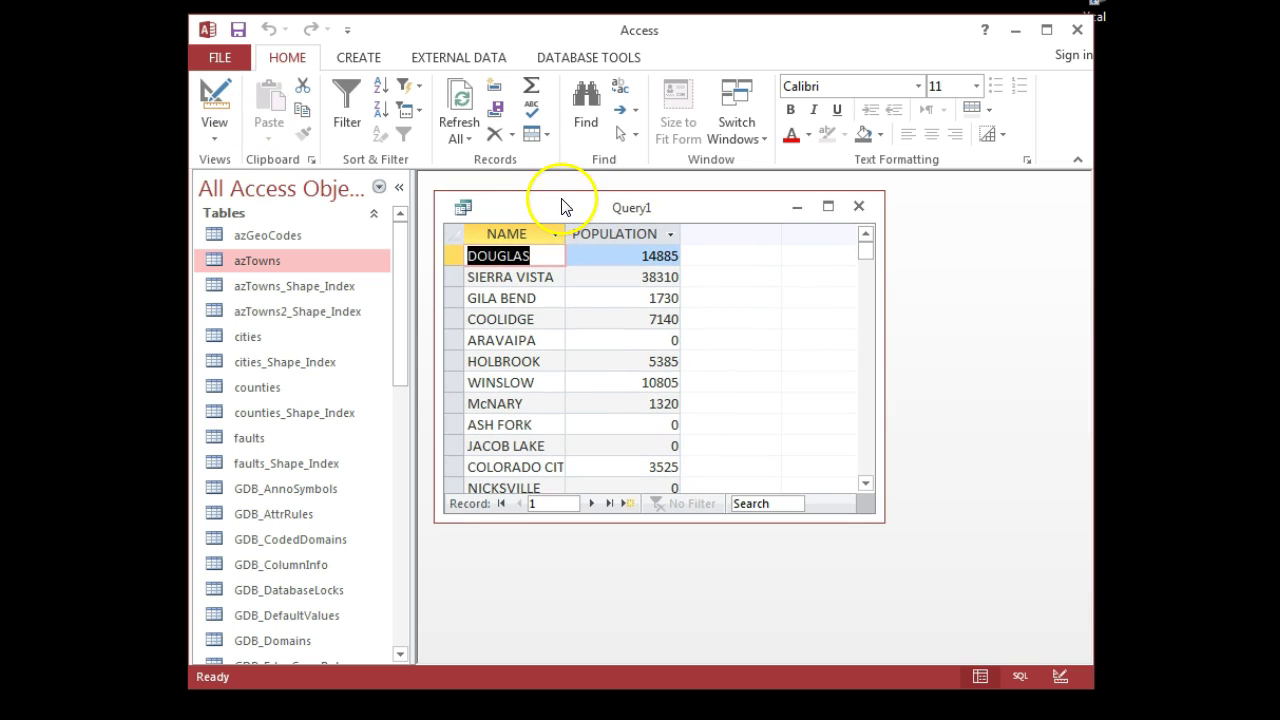
left_click_drag(634, 522, 634, 612)
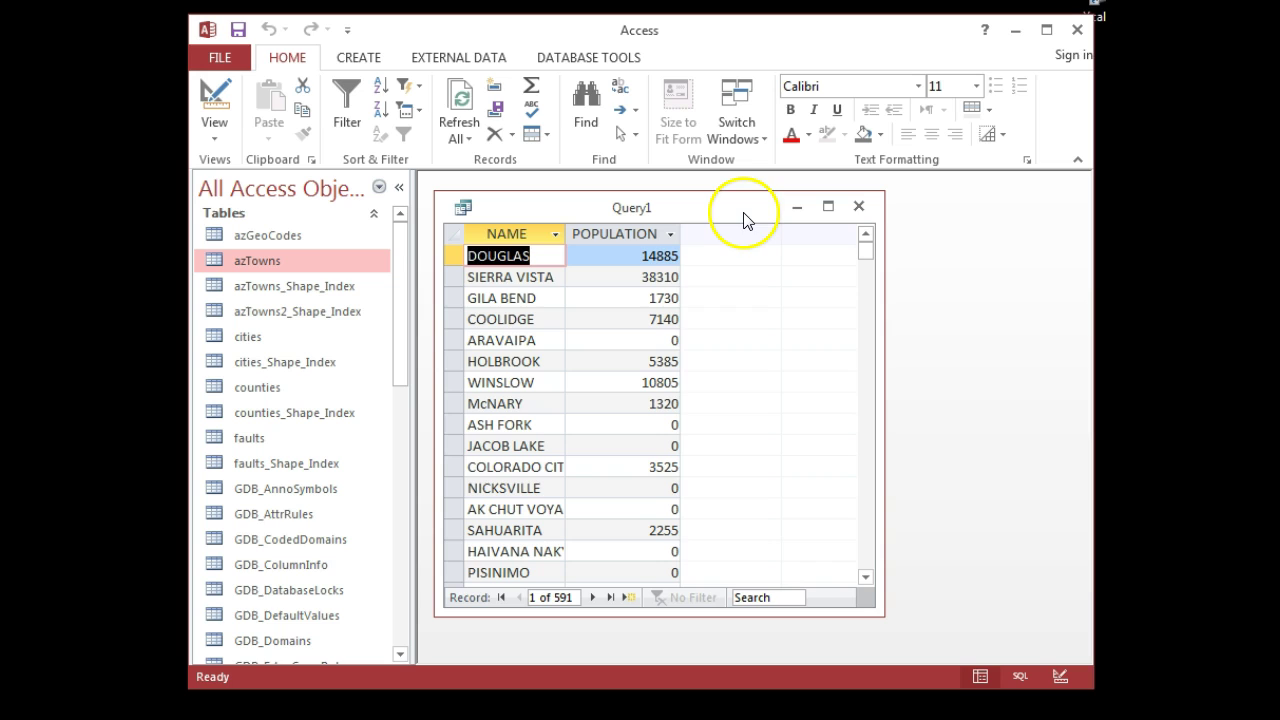
Close the query and save it under the name select_NAME_POP_from_azTowns
left_click(859, 207)
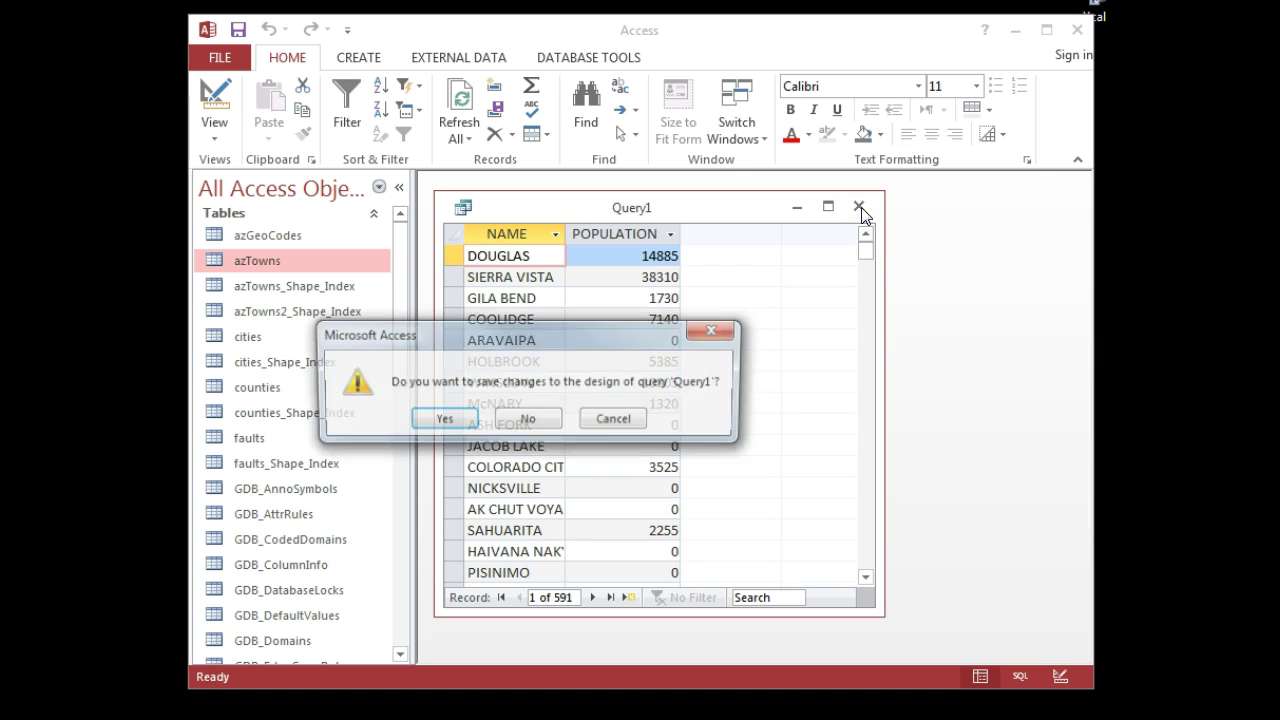
left_click(436, 421)
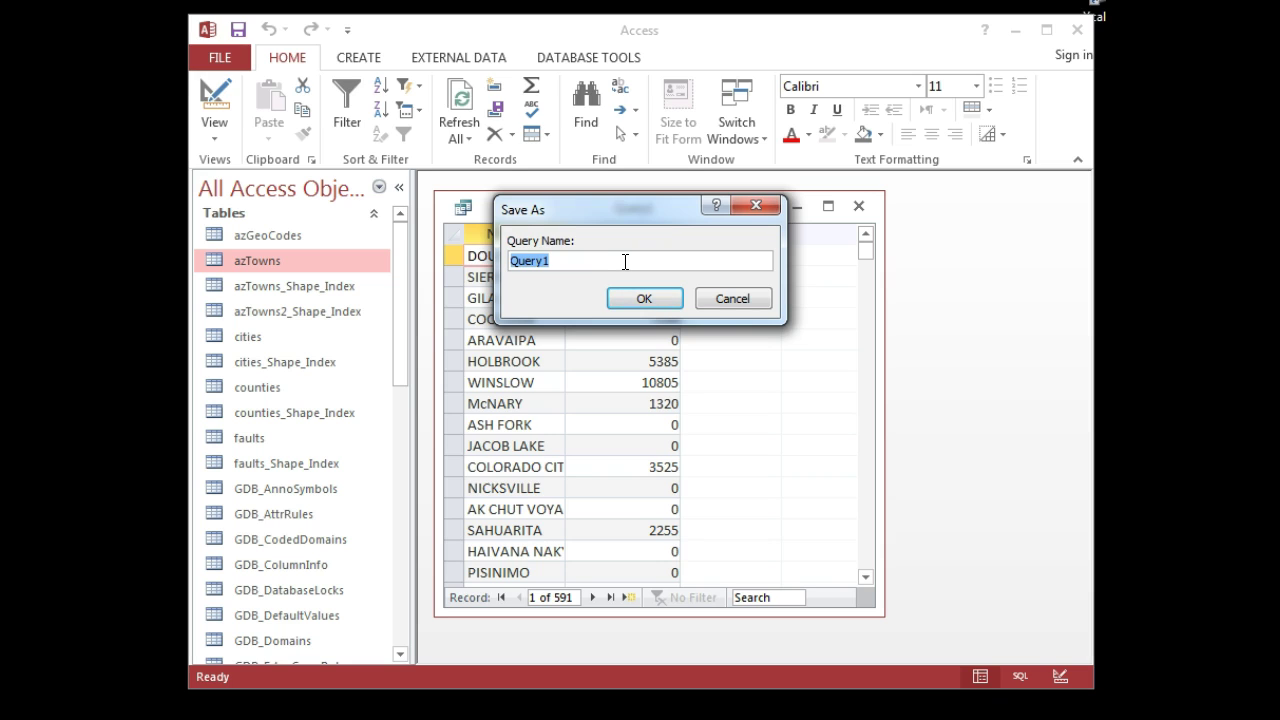
type("select_NAME")
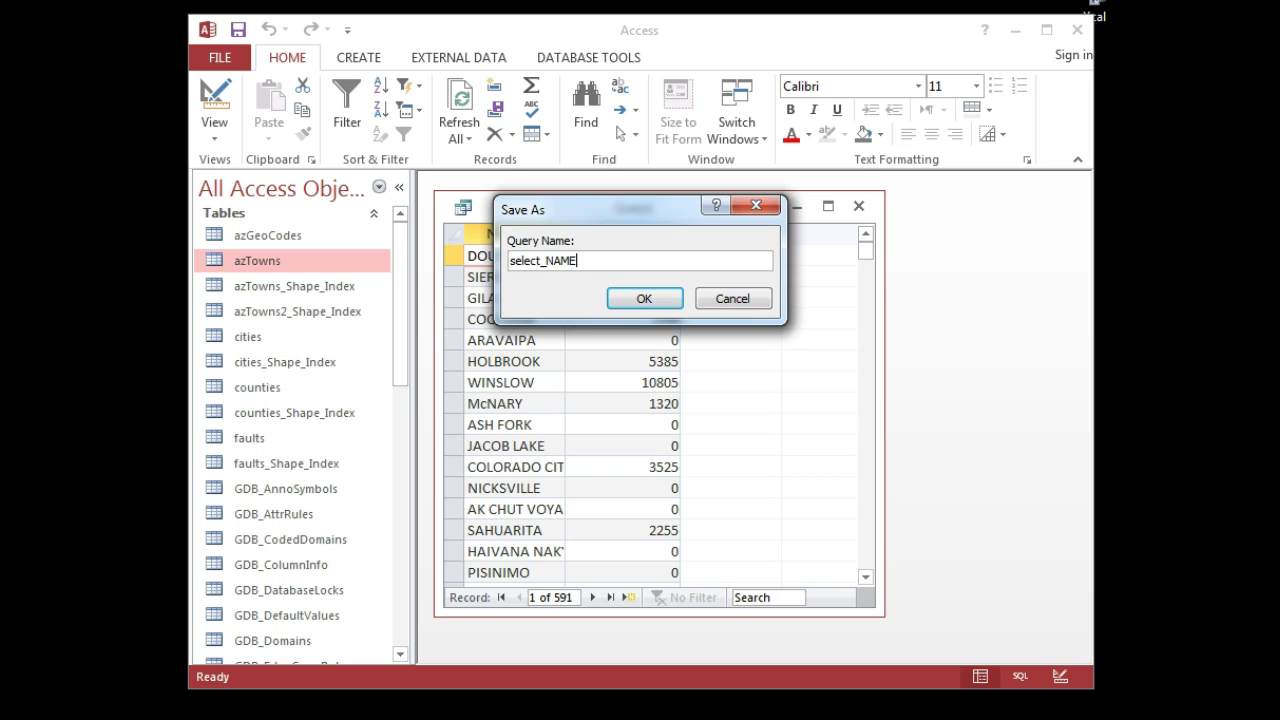
type("_POP_from_azTowns")
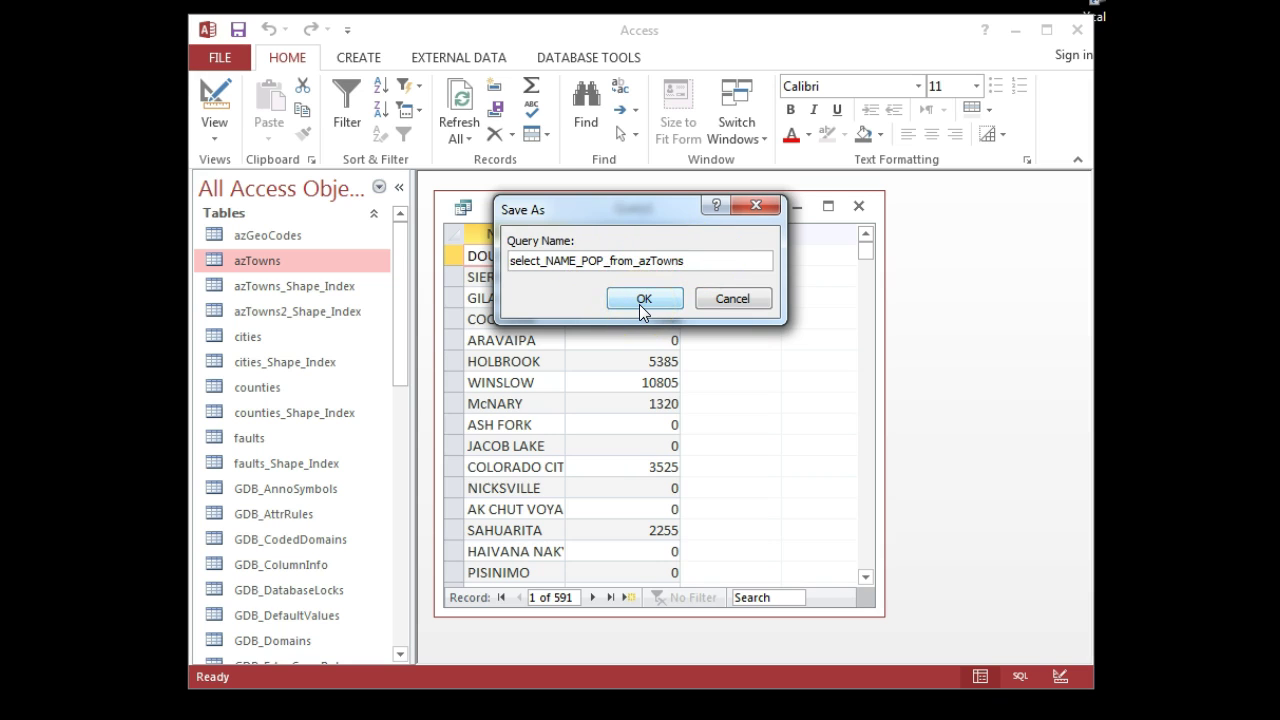
left_click(641, 308)
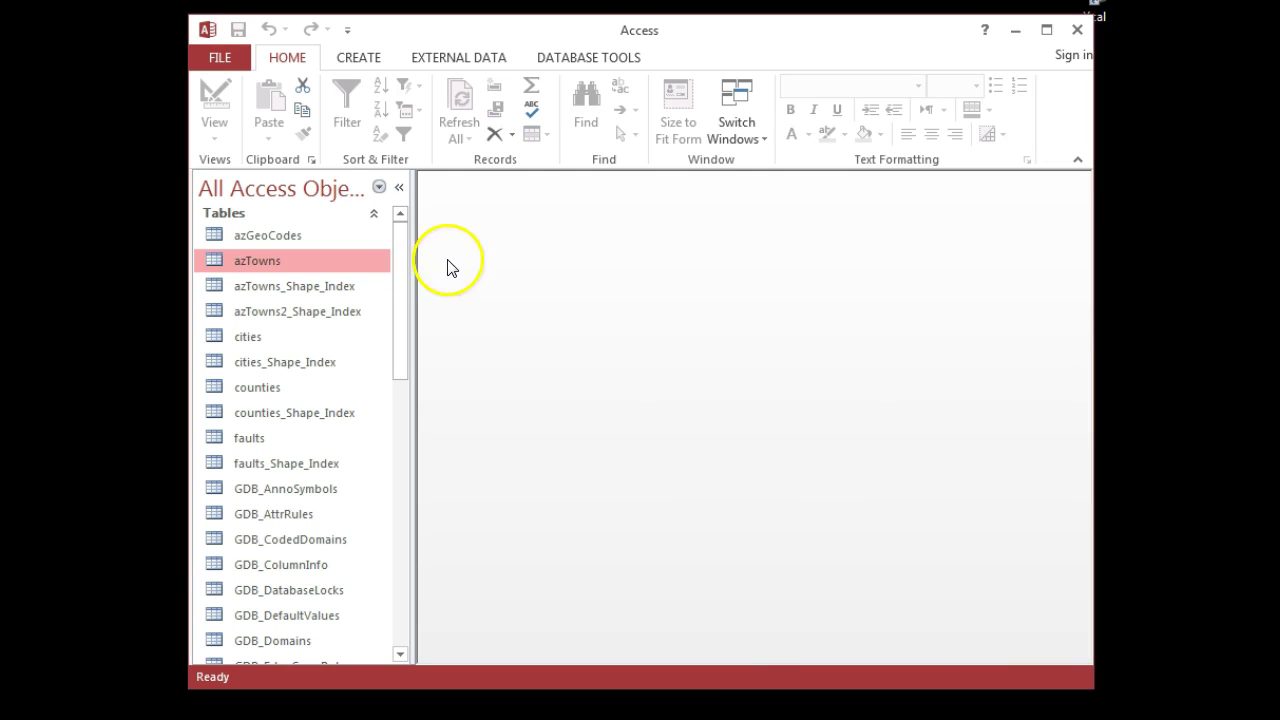
Reopen the saved query select_NAME_POP_from_azTowns from the Queries group and show it in SQL view
left_click_drag(397, 255, 403, 563)
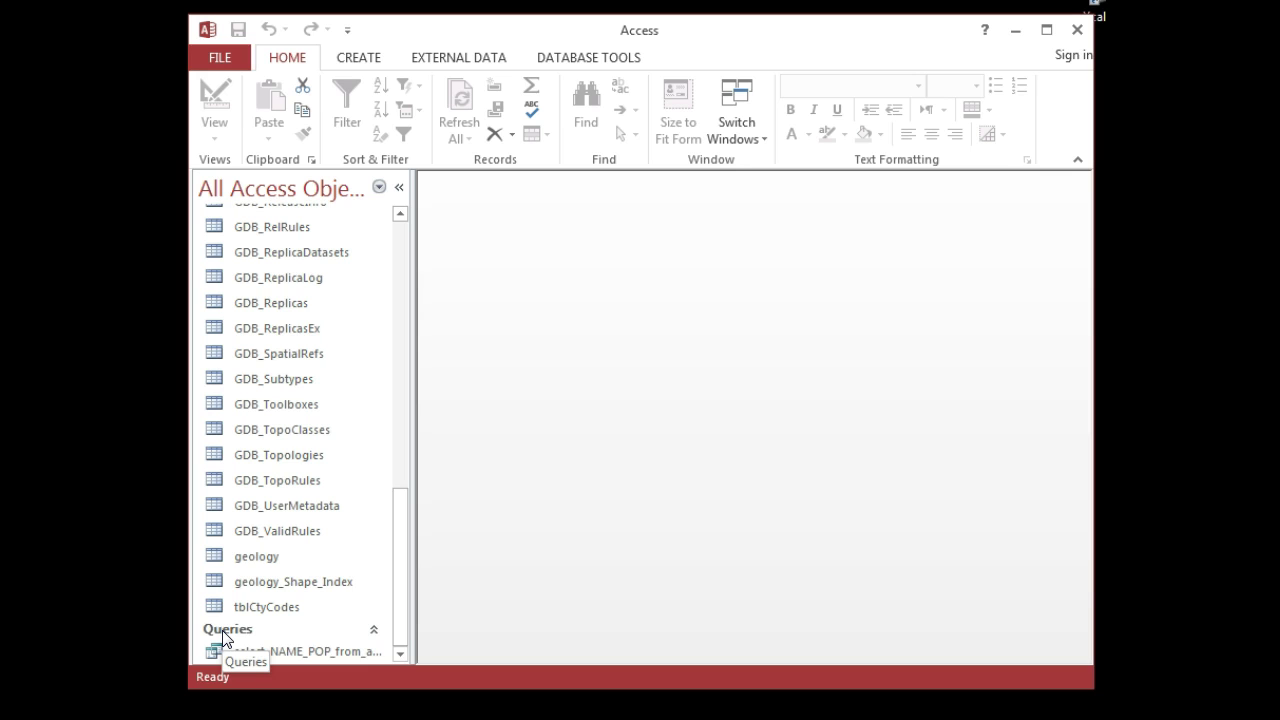
double_click(269, 650)
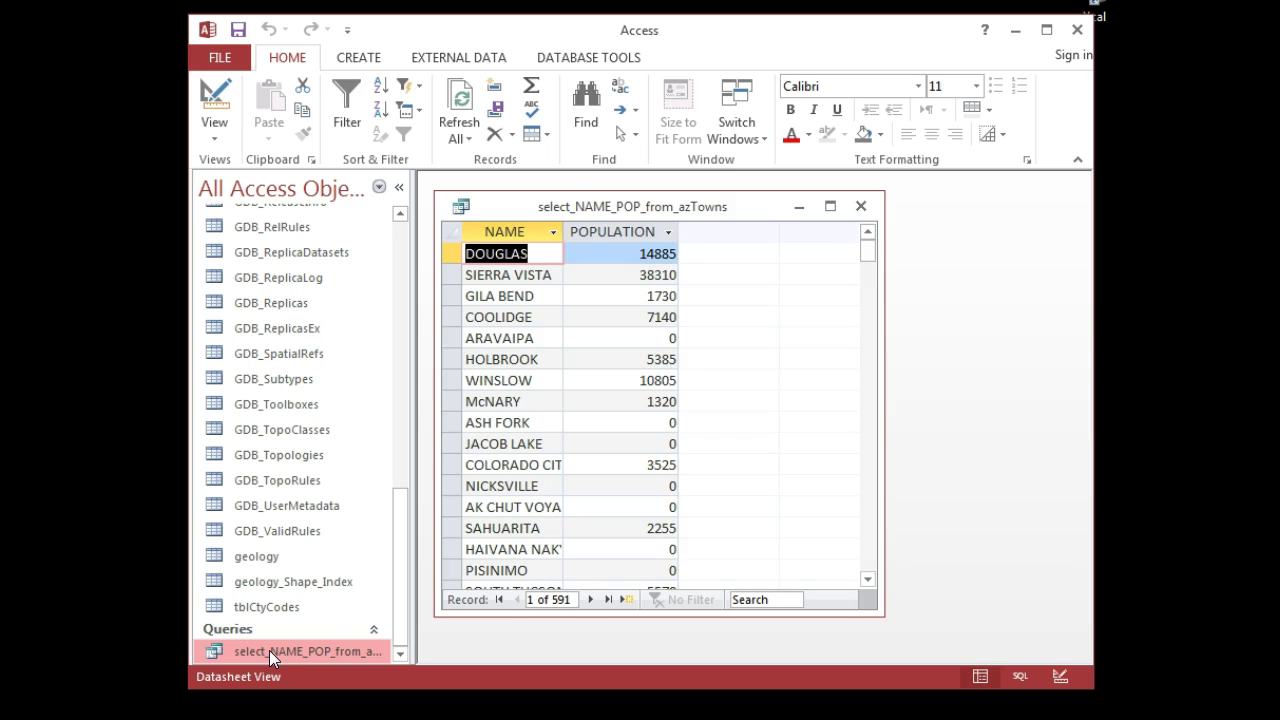
right_click(617, 208)
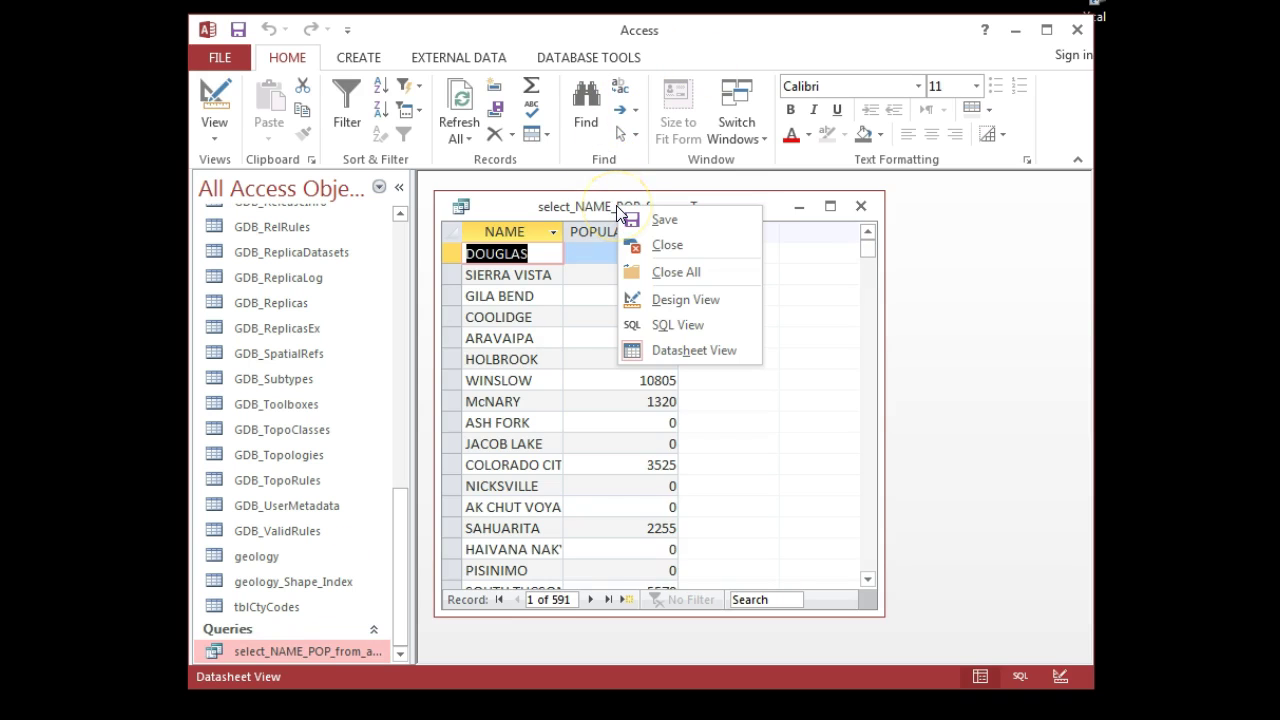
left_click(695, 326)
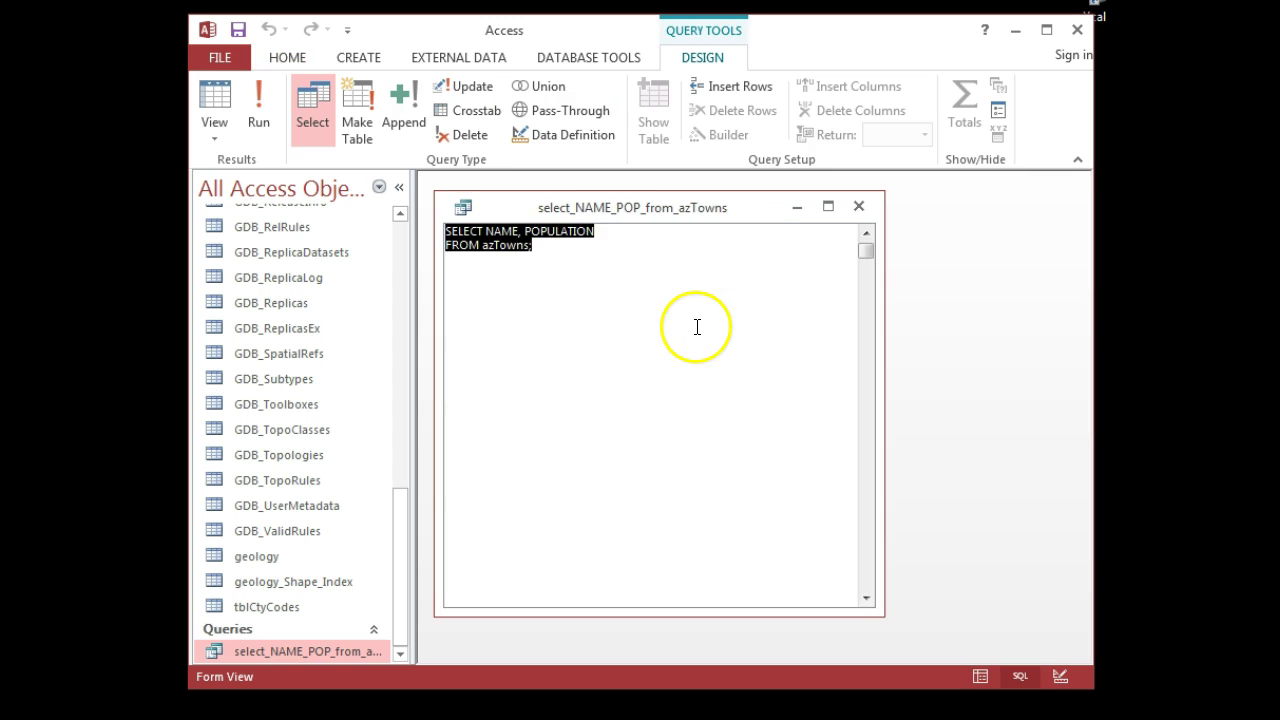
left_click(540, 246)
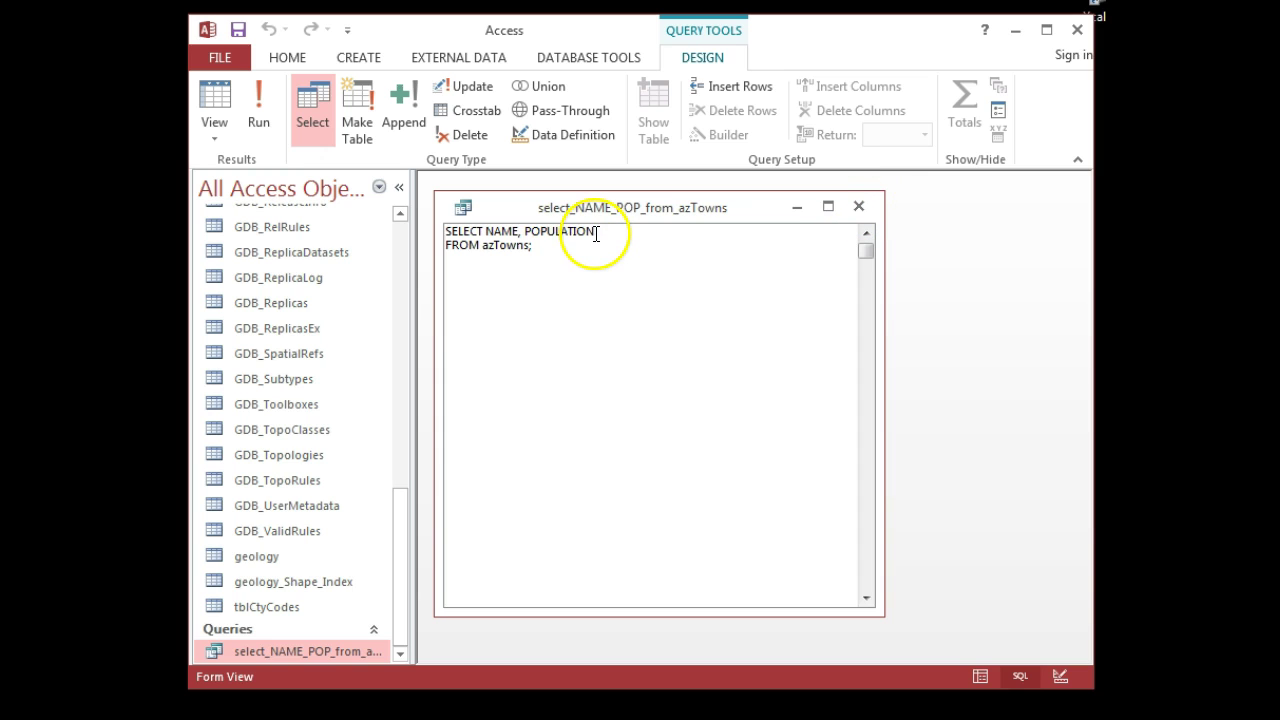
Replace NAME, POPULATION with * in the SELECT clause and run the query in a wider window, returning to SQL view
left_click_drag(596, 233, 486, 233)
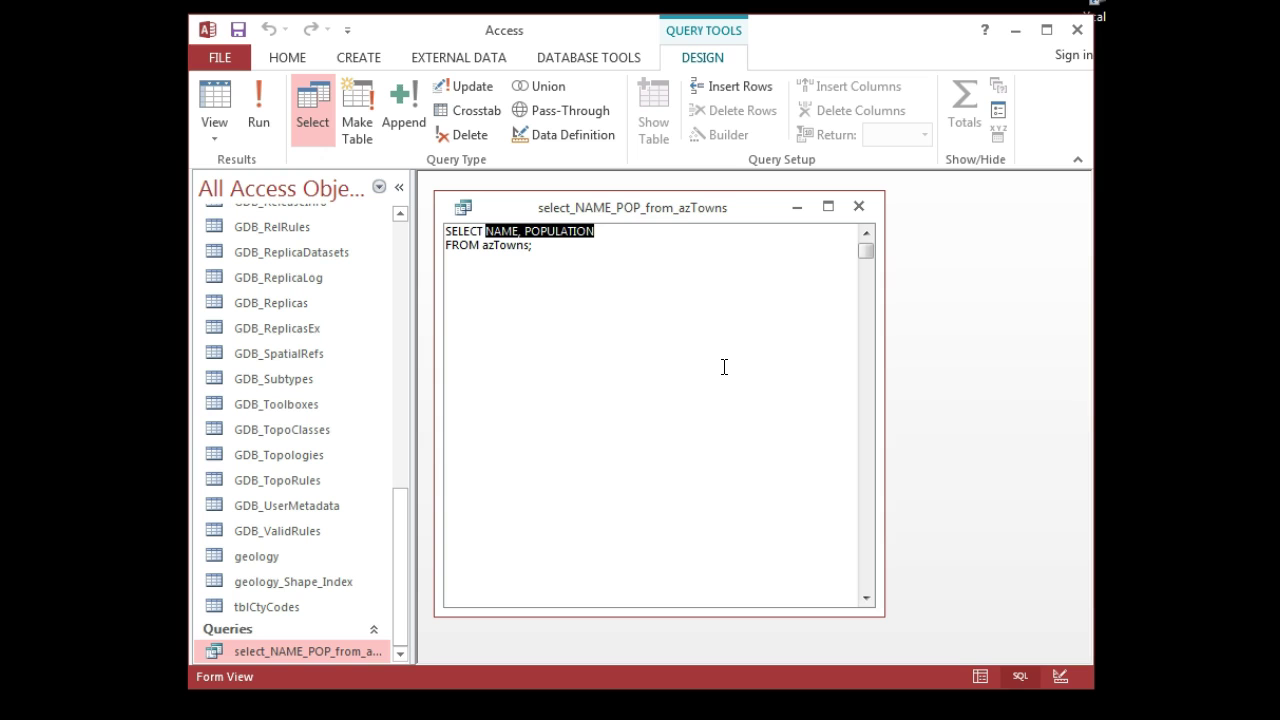
type("*")
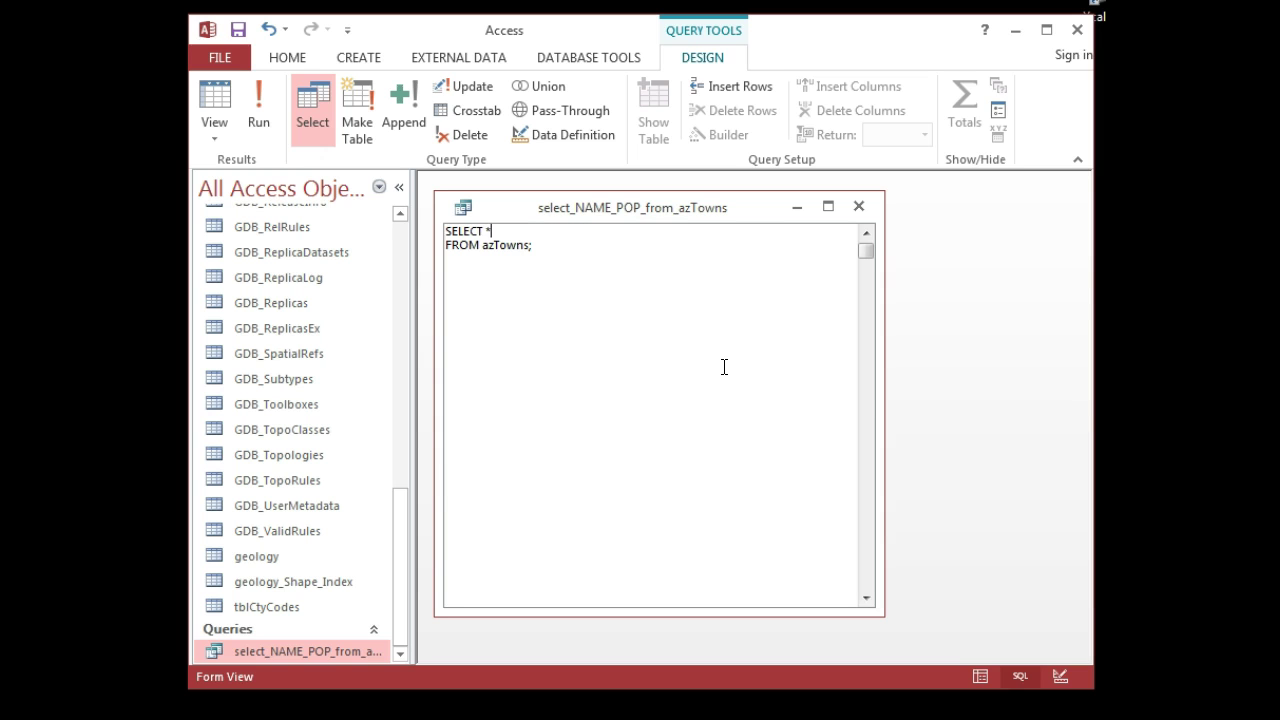
left_click(259, 112)
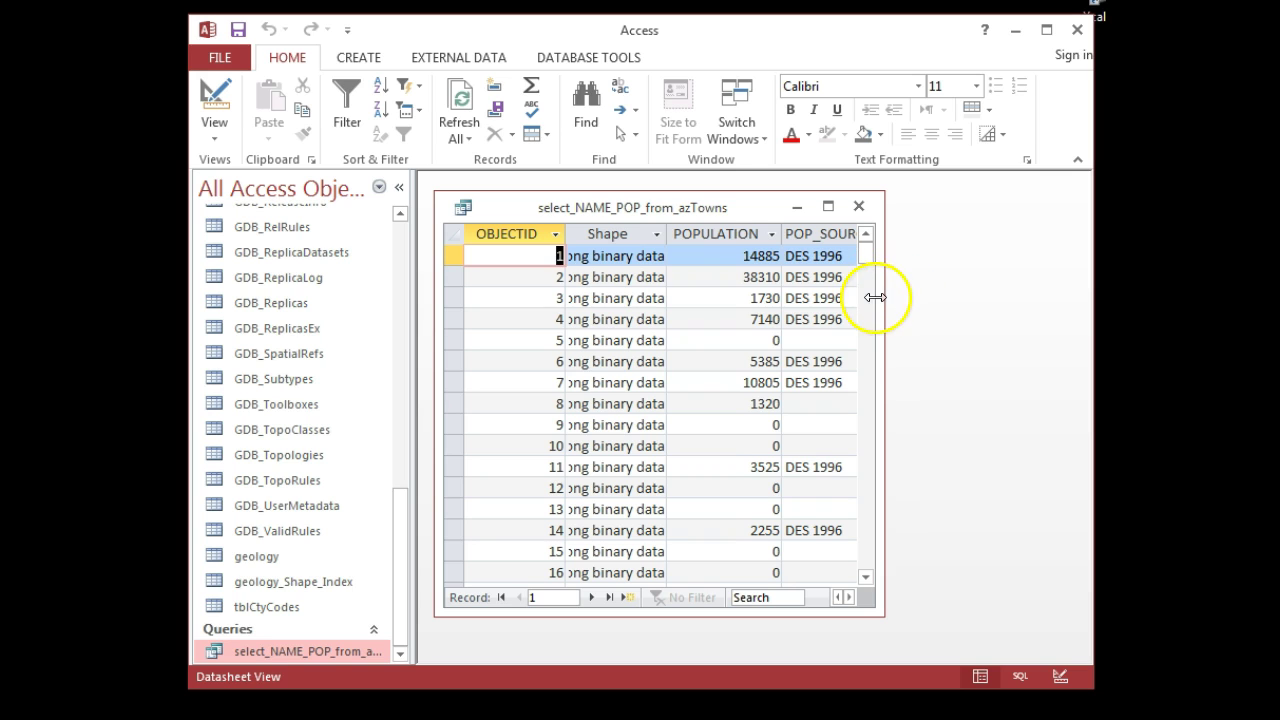
left_click_drag(875, 297, 1006, 313)
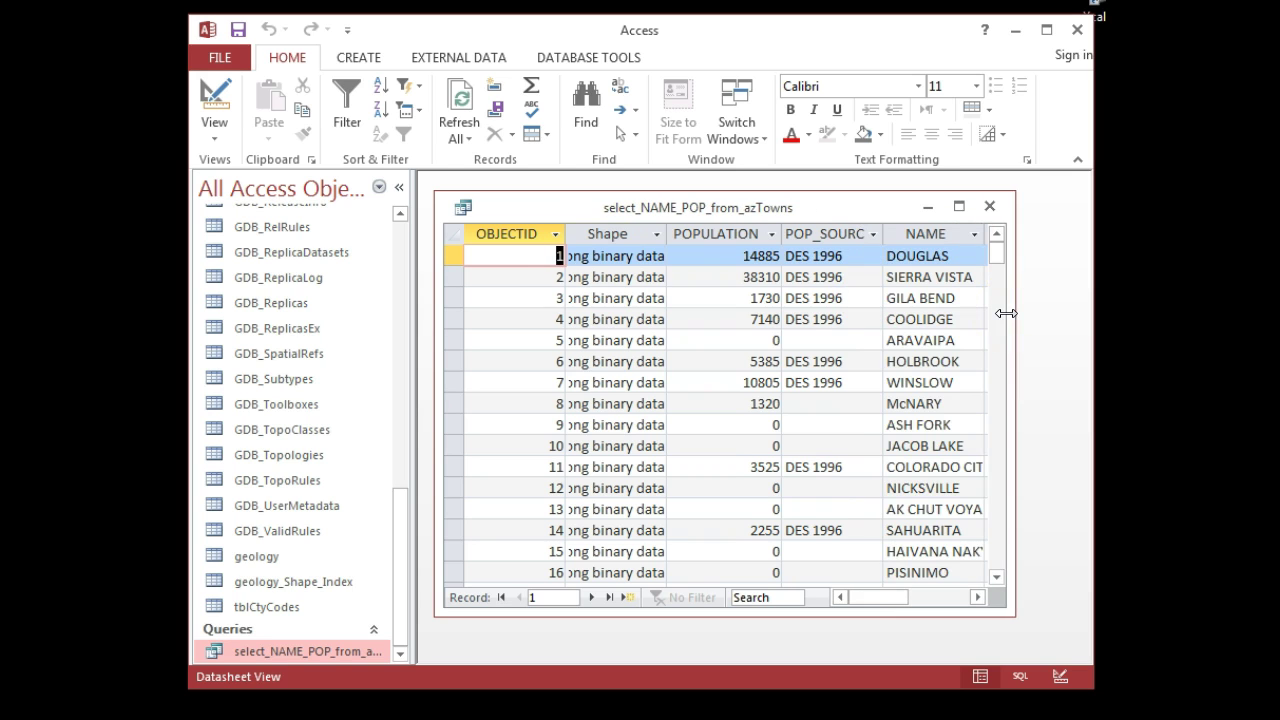
left_click(598, 206)
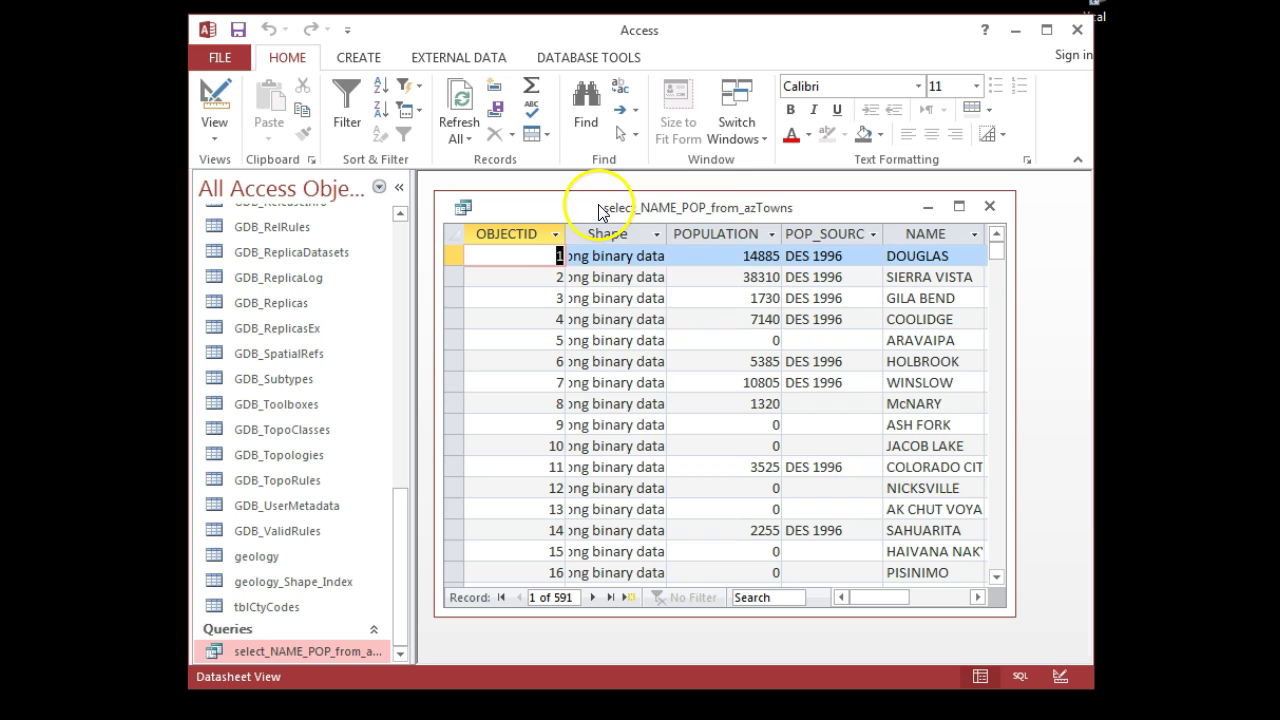
right_click(598, 207)
left_click(652, 321)
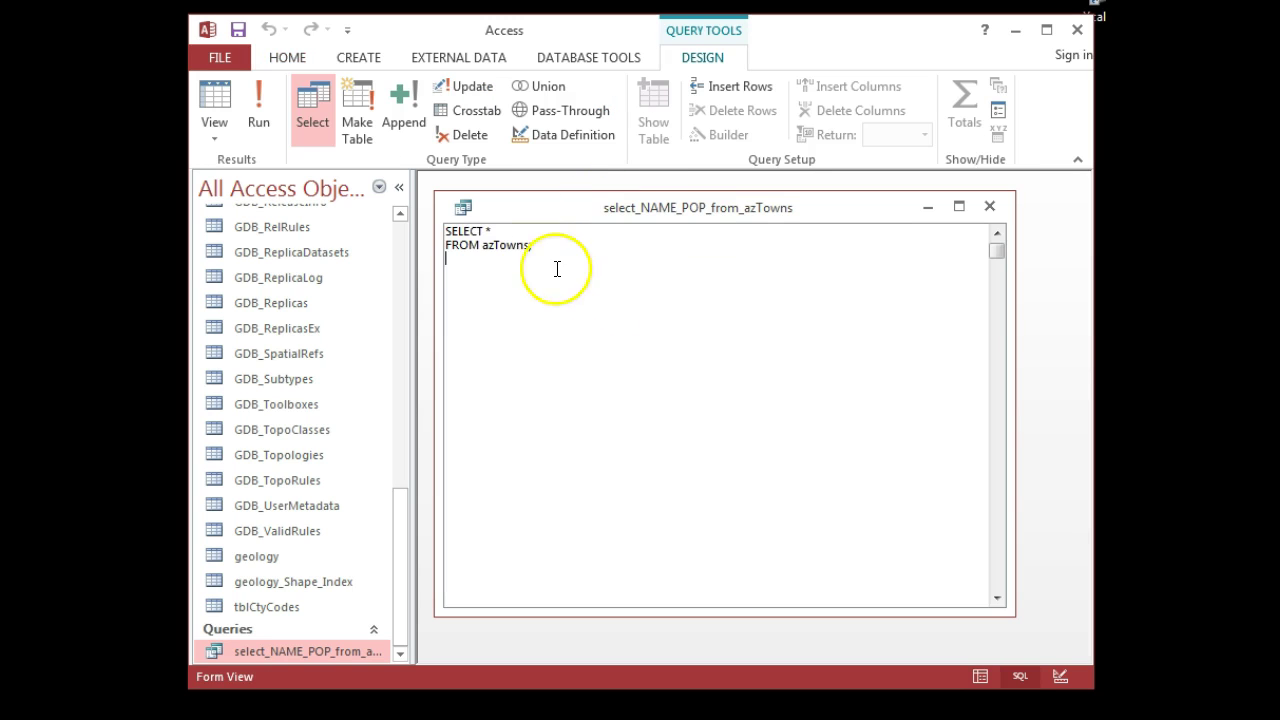
Replace * with NAME, POPULATION in the query's SELECT clause and run the query
left_click(493, 232)
left_click_drag(493, 232, 485, 232)
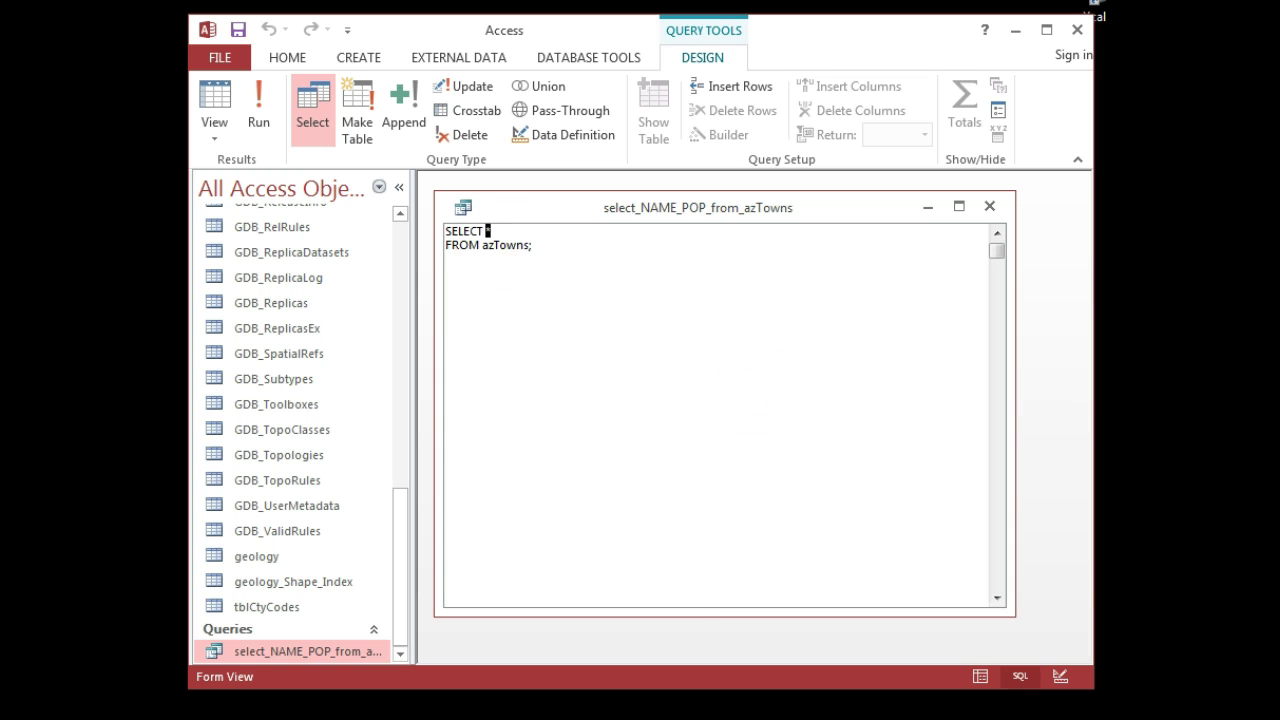
type("NAME, POPULATION")
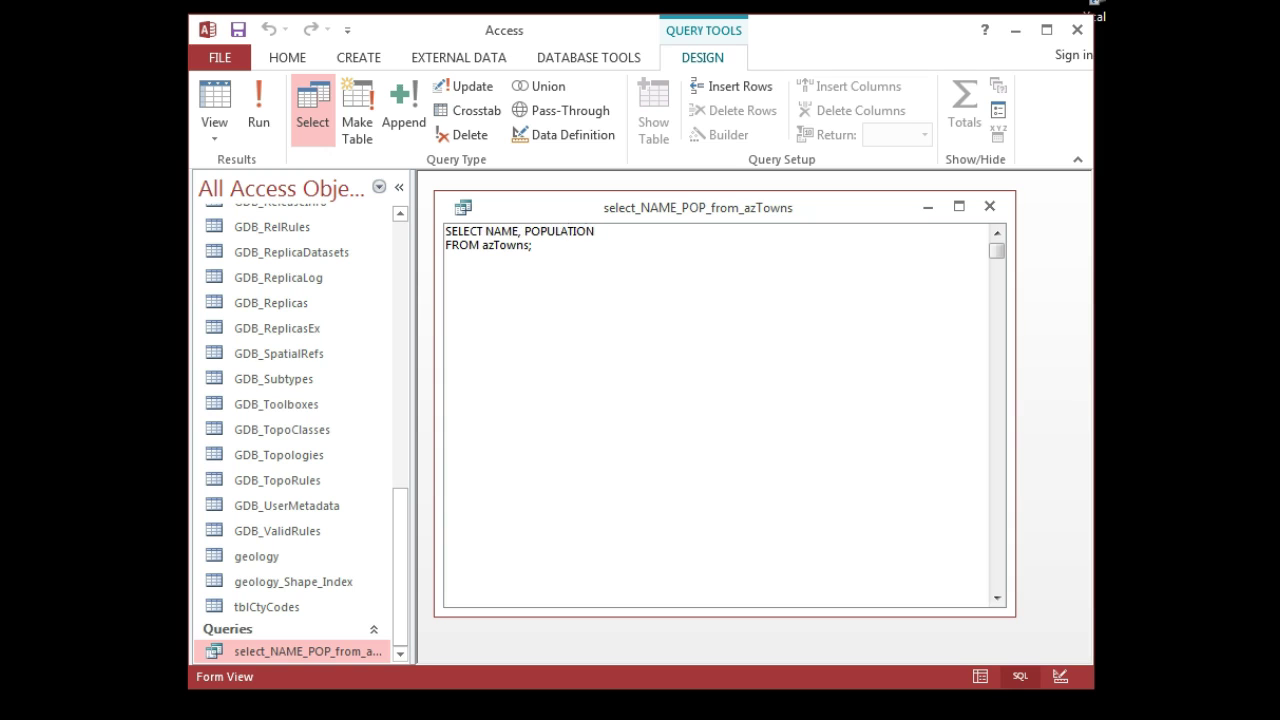
left_click(985, 210)
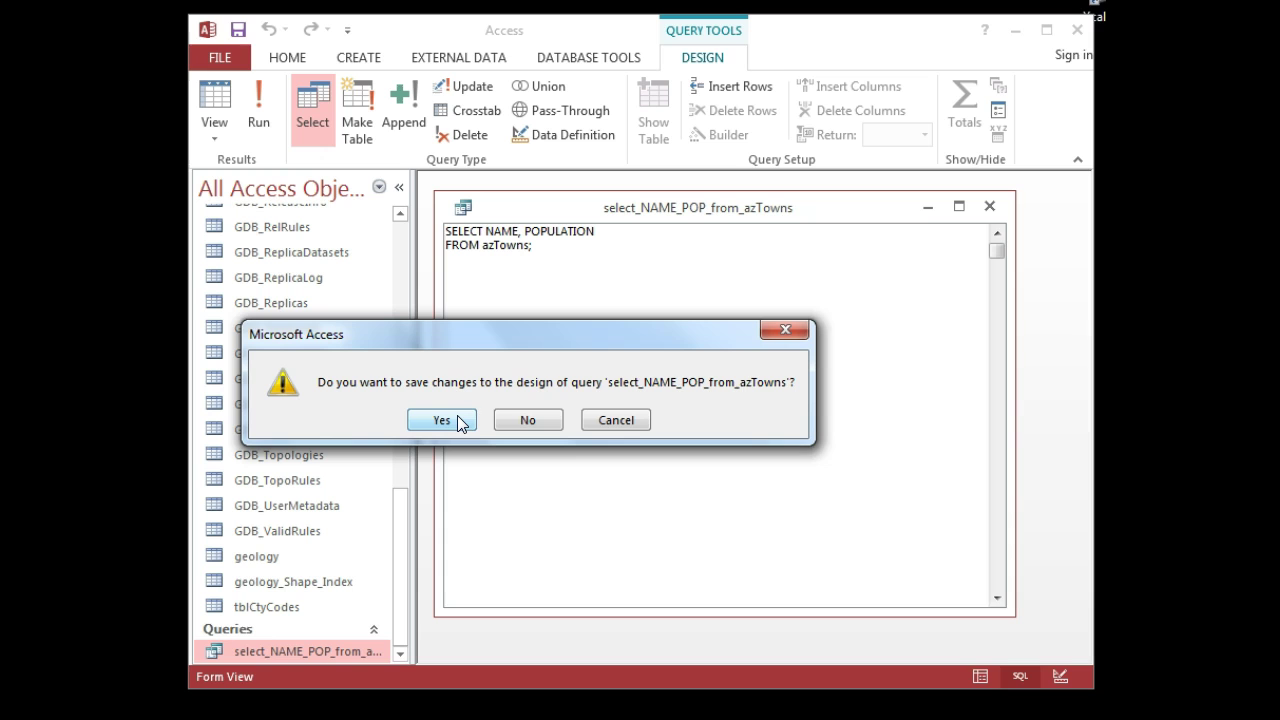
left_click(593, 421)
left_click(270, 127)
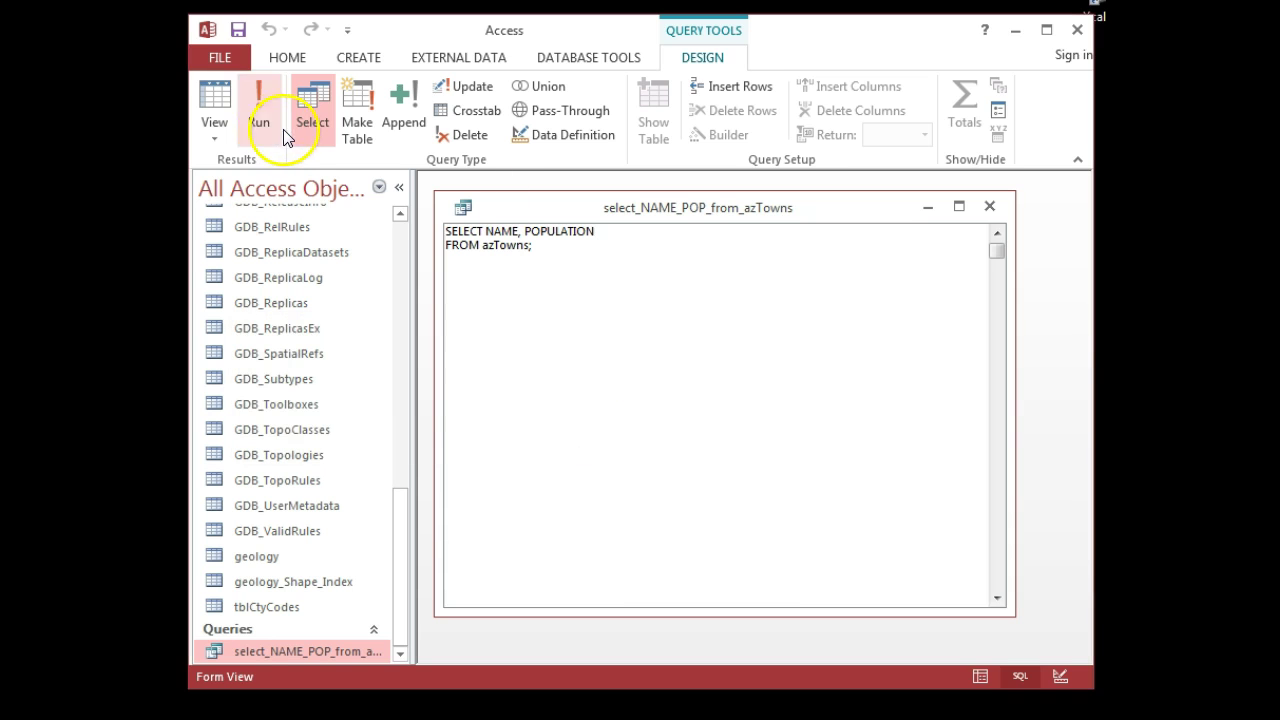
Close the query select_NAME_POP_from_azTowns and save the changes to its design
left_click(990, 208)
left_click(443, 421)
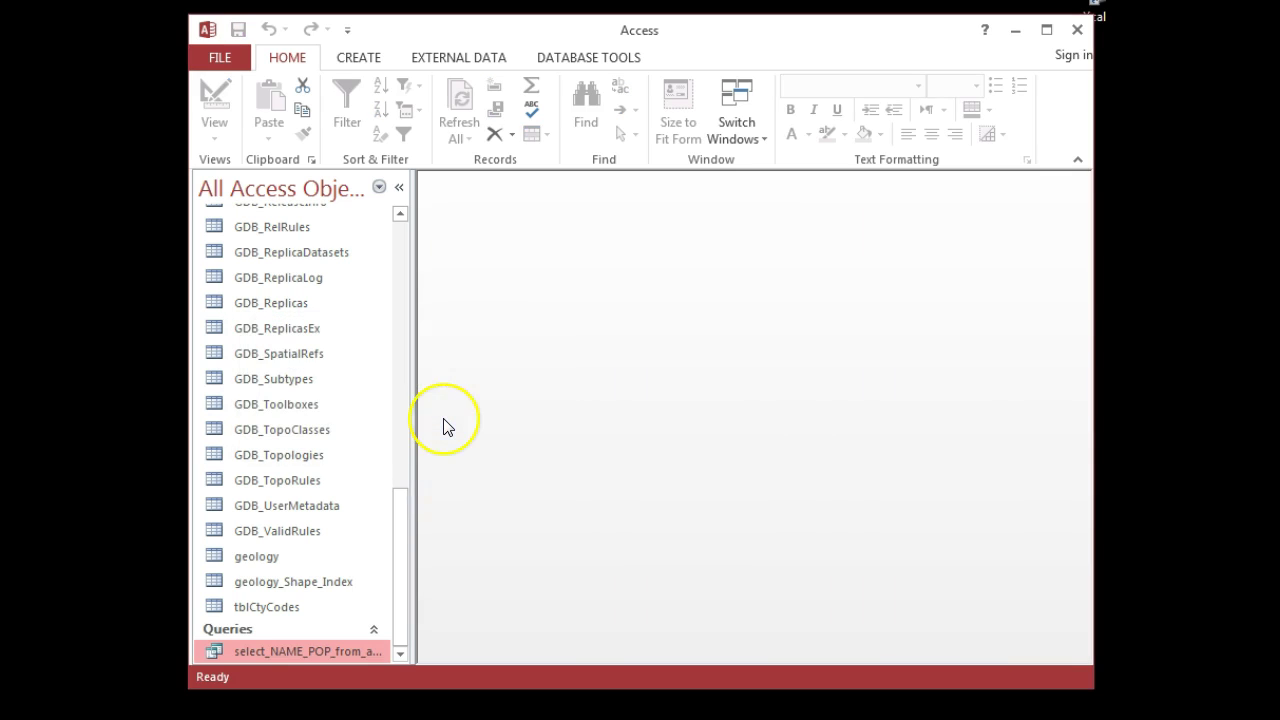
left_click(467, 420)
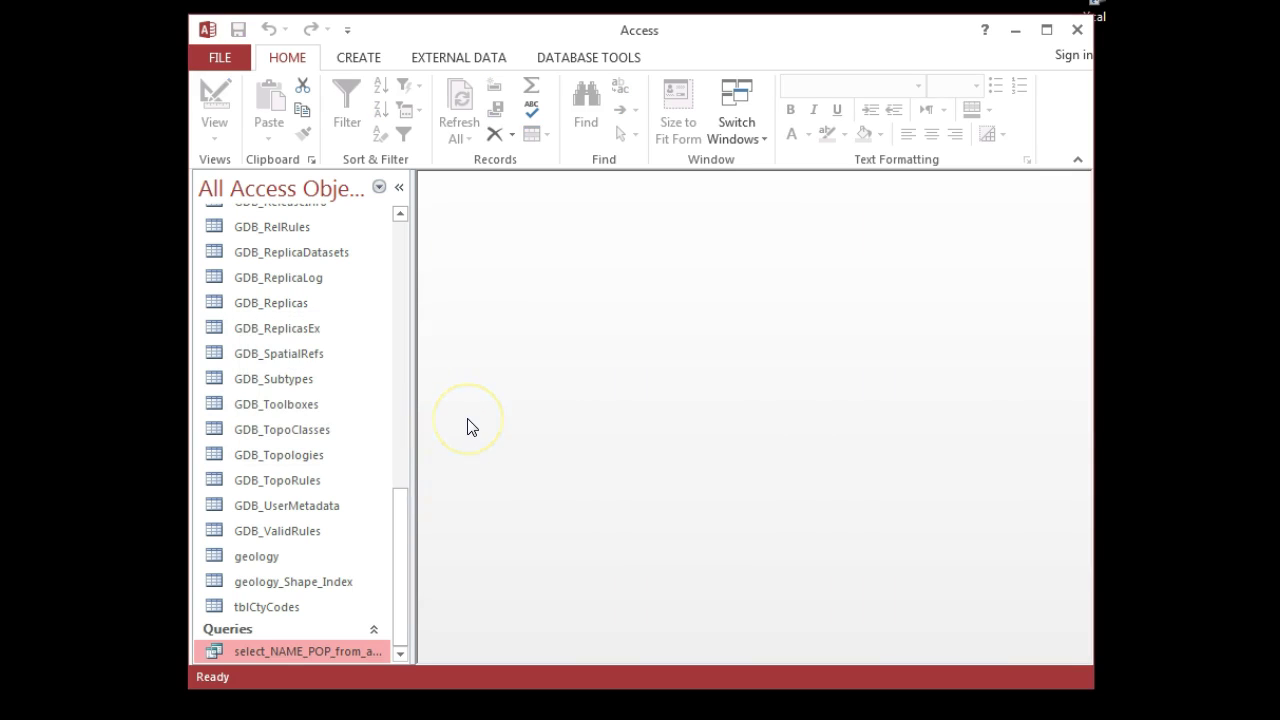